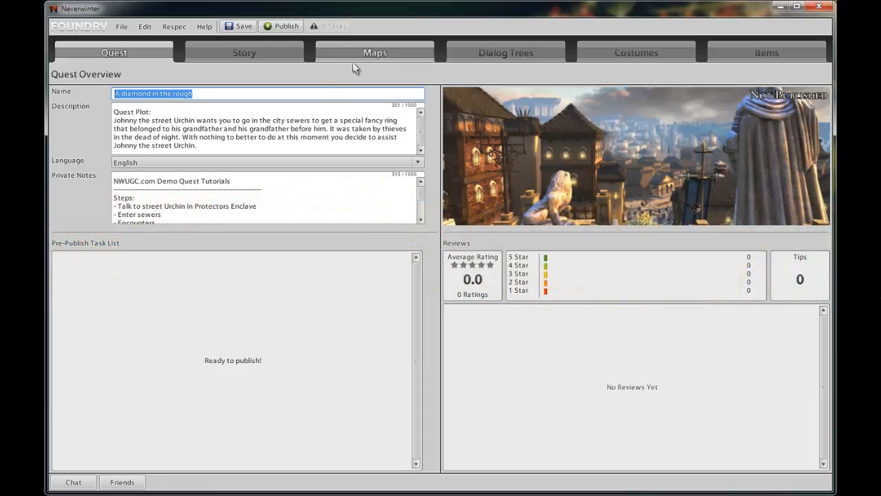
Step: Review the existing dialog tree for the conversation with the street urchin
{"action": "left_click", "coordinate": [480, 53]}
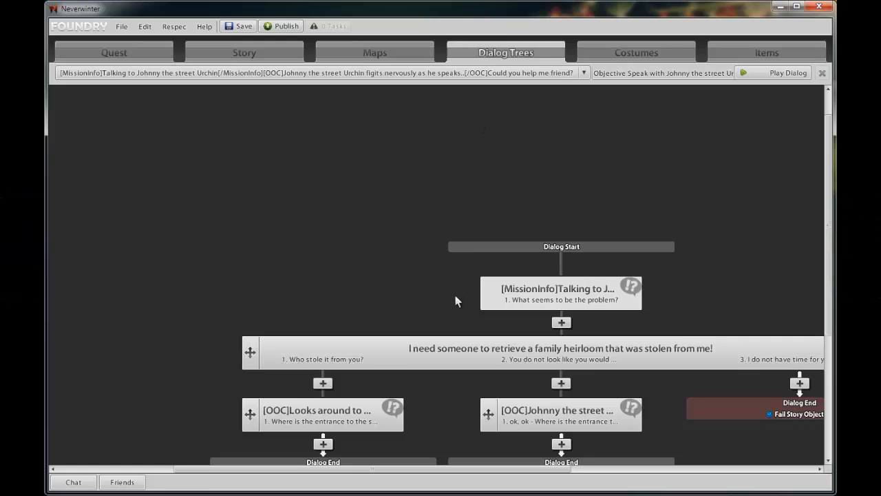
{"action": "left_click_drag", "start_coordinate": [455, 295], "coordinate": [328, 182]}
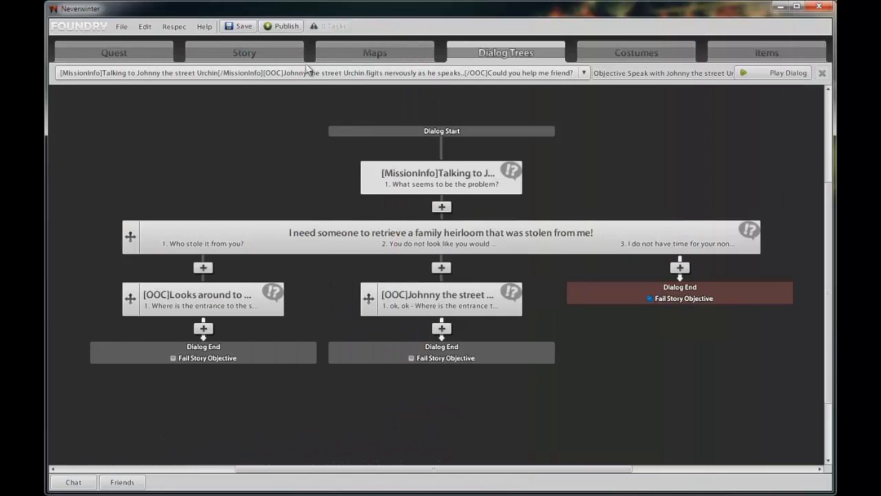
Step: Start a new quest-specific custom map after the urchin's map in the story, based on the indoor Underscar Sewers layout
{"action": "left_click", "coordinate": [259, 52]}
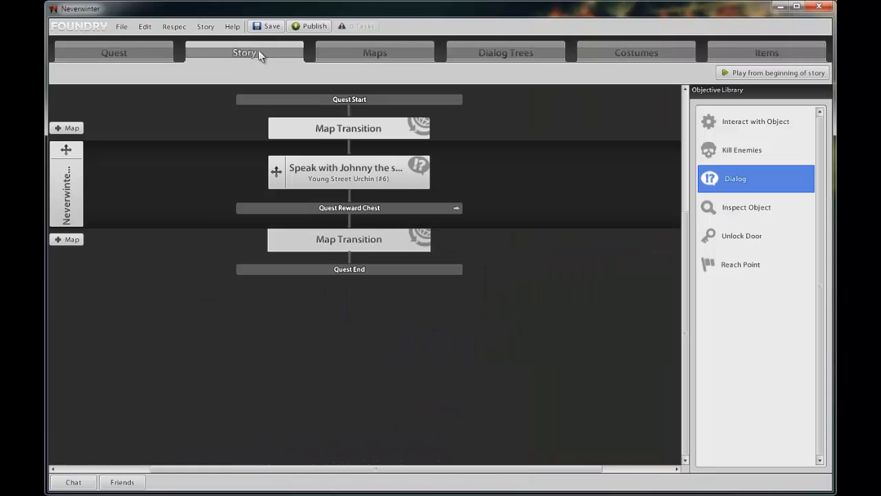
{"action": "left_click", "coordinate": [67, 240]}
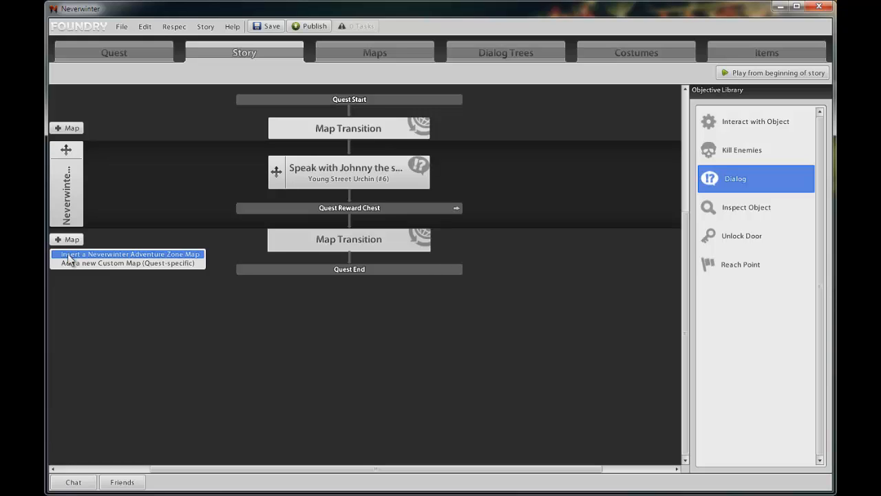
{"action": "left_click", "coordinate": [68, 255]}
{"action": "left_click", "coordinate": [68, 242]}
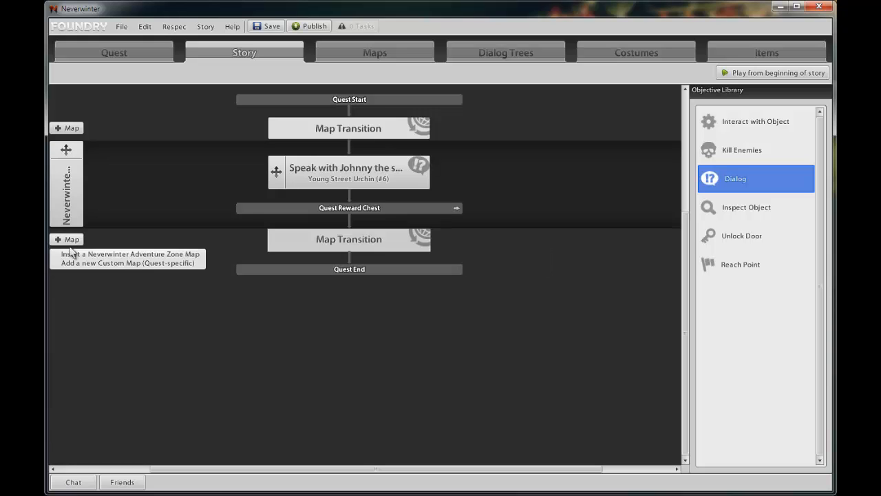
{"action": "left_click", "coordinate": [73, 263]}
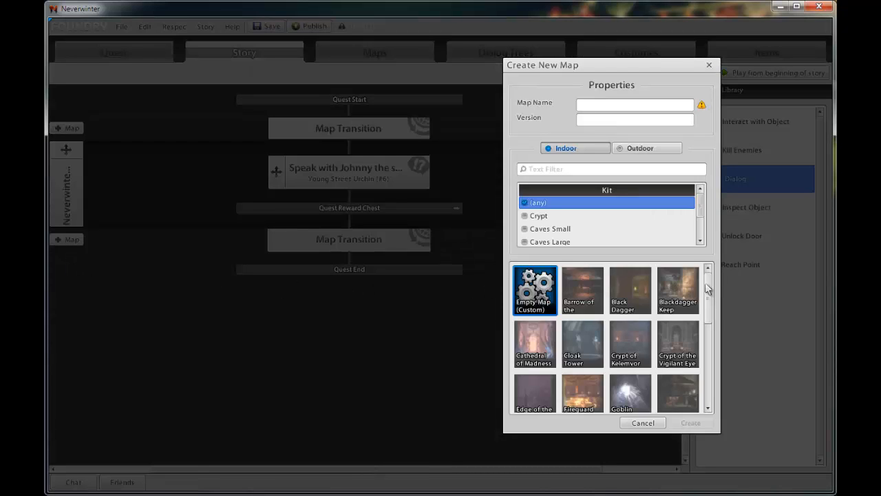
{"action": "left_click_drag", "start_coordinate": [708, 287], "coordinate": [721, 379]}
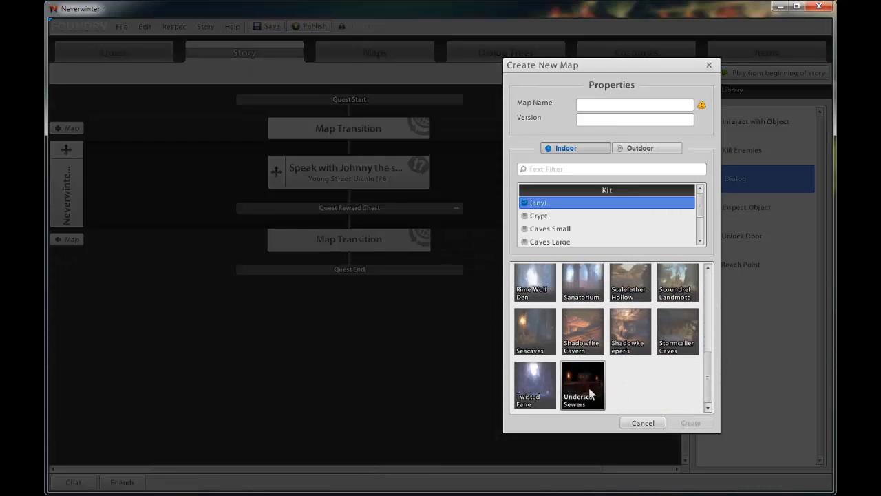
{"action": "mouse_move", "coordinate": [587, 393]}
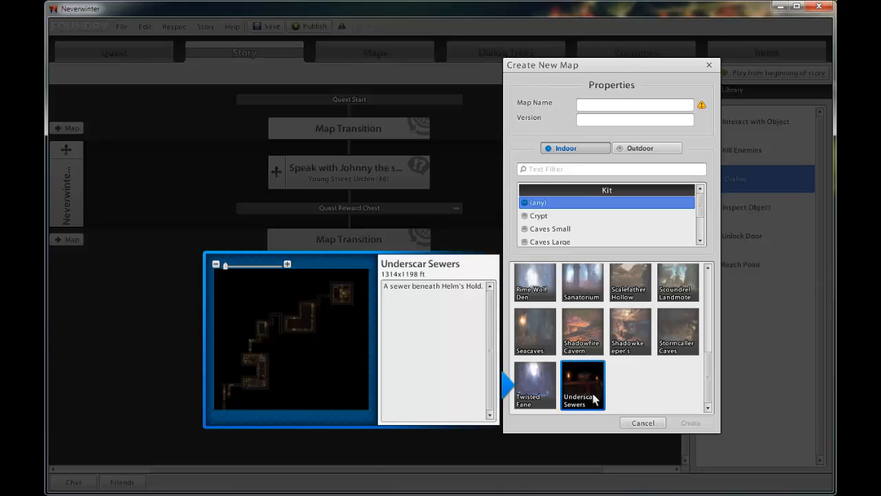
Step: Name the new map A Thieves Sewer with version 0.0.0a and create it
{"action": "left_click", "coordinate": [623, 108]}
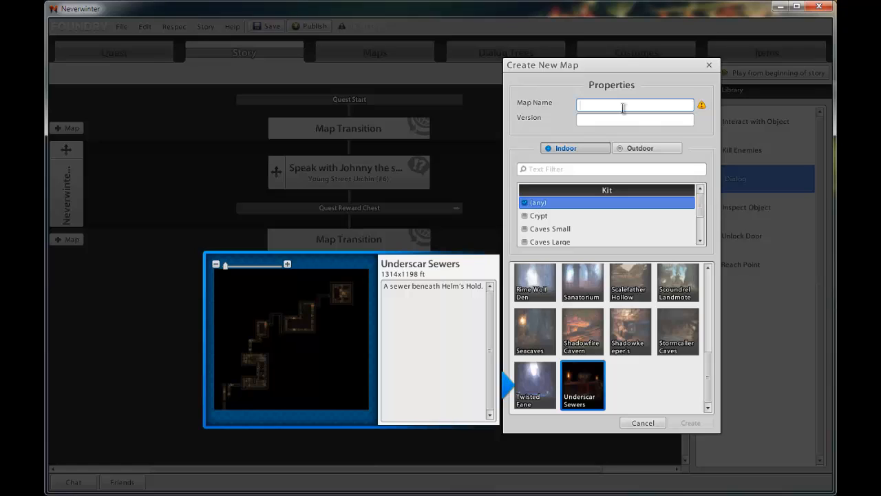
{"action": "type", "text": "A Thieves Sewer"}
{"action": "left_click", "coordinate": [633, 121]}
{"action": "type", "text": "0.0"}
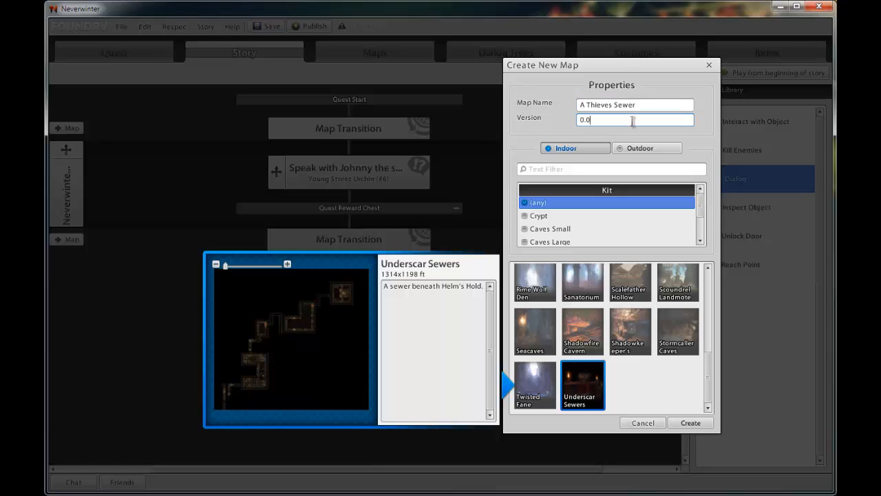
{"action": "type", "text": ".0a"}
{"action": "left_click", "coordinate": [688, 421]}
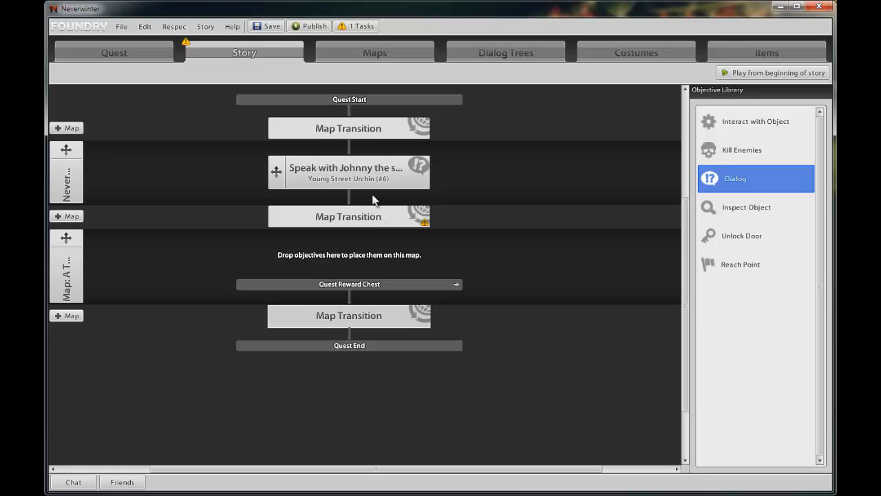
Step: Give the transition into the sewer map the quest text "Locate the Thieves Sewer Entrance." with Use Overworld Map set to False
{"action": "mouse_move", "coordinate": [424, 223]}
{"action": "left_click", "coordinate": [421, 221]}
{"action": "left_click", "coordinate": [526, 194]}
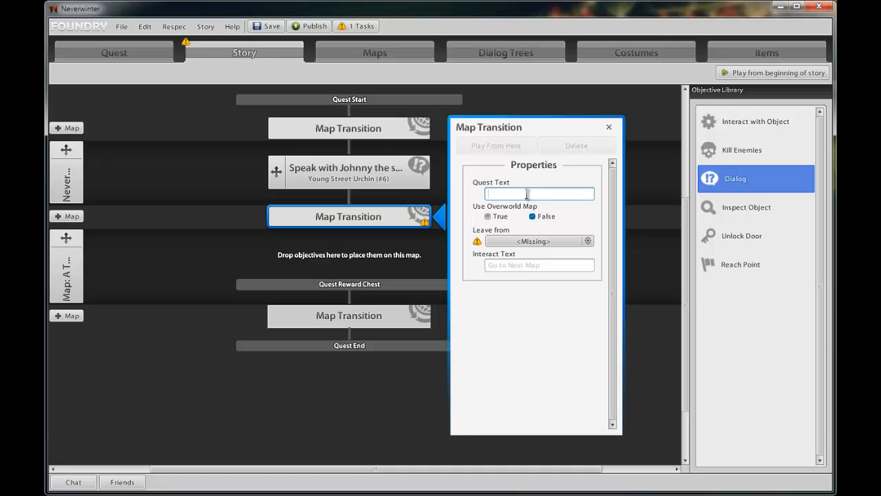
{"action": "type", "text": "Locate the Thieves Sewer Entr"}
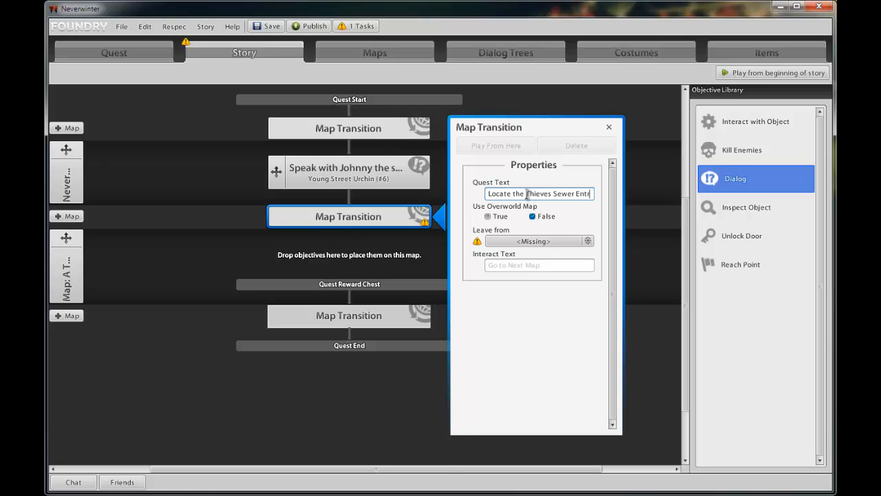
{"action": "type", "text": "ance."}
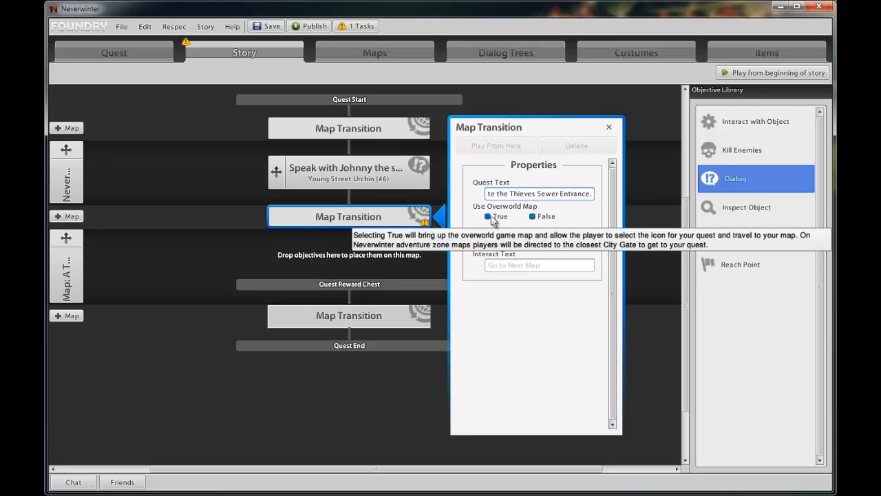
{"action": "left_click", "coordinate": [543, 218]}
Step: Set the transition's departure point to the Market Square Sewer Grate in Protector's Enclave
{"action": "left_click", "coordinate": [562, 239]}
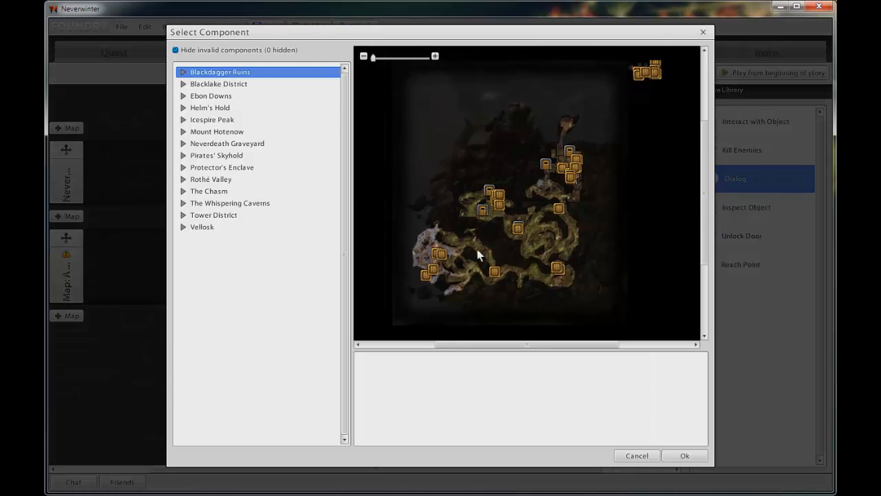
{"action": "left_click", "coordinate": [183, 168]}
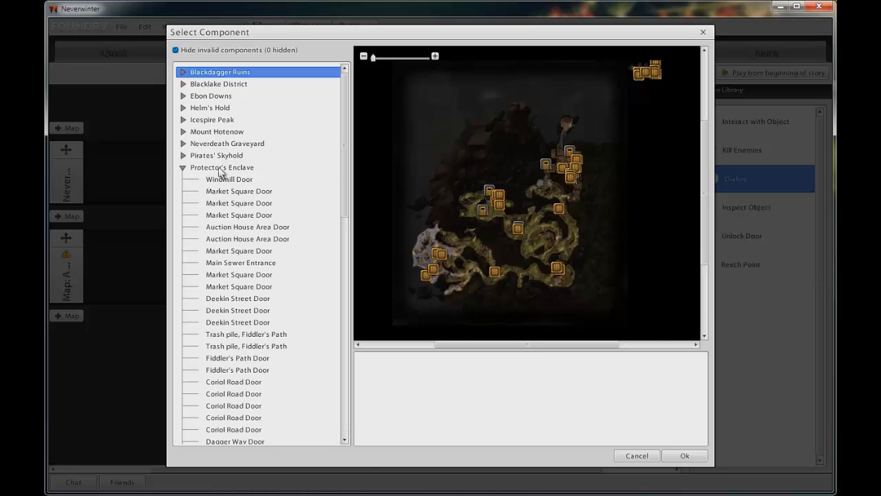
{"action": "left_click", "coordinate": [221, 170]}
{"action": "scroll", "coordinate": [487, 275], "scroll_direction": "up", "scroll_amount": 3}
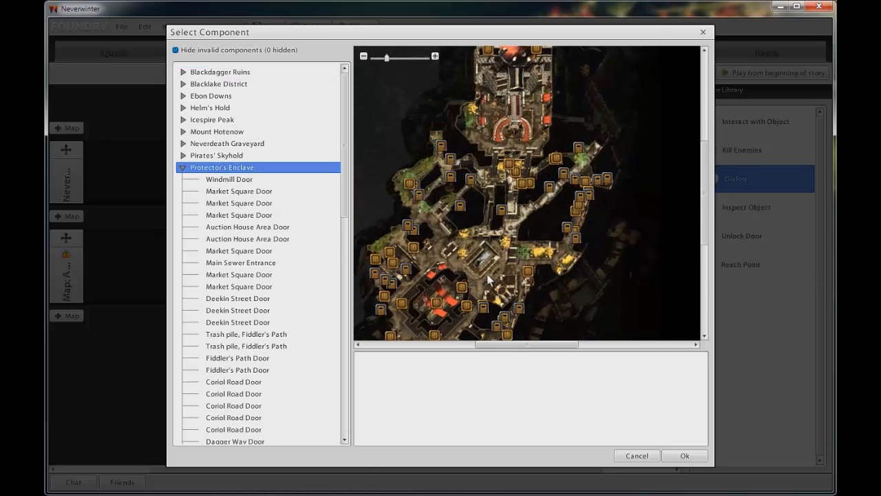
{"action": "left_click_drag", "start_coordinate": [488, 275], "coordinate": [505, 125]}
{"action": "scroll", "coordinate": [487, 235], "scroll_direction": "up", "scroll_amount": 2}
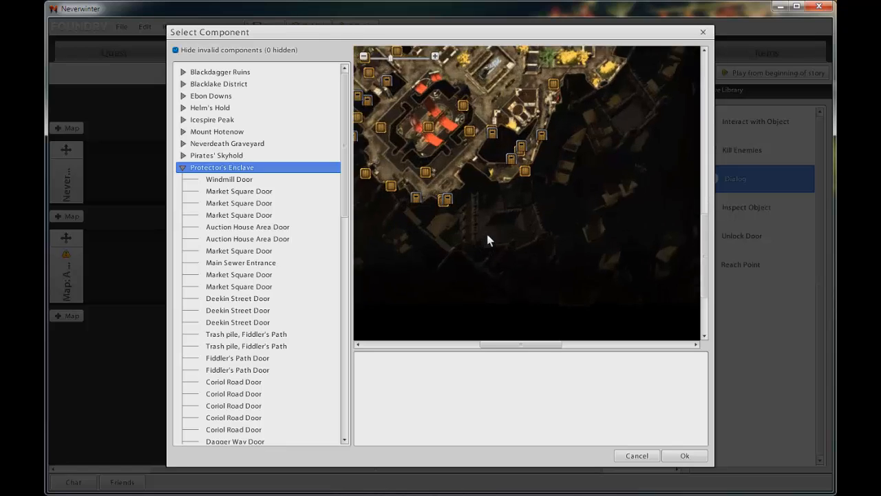
{"action": "scroll", "coordinate": [488, 240], "scroll_direction": "up", "scroll_amount": 1}
{"action": "left_click_drag", "start_coordinate": [466, 216], "coordinate": [560, 233]}
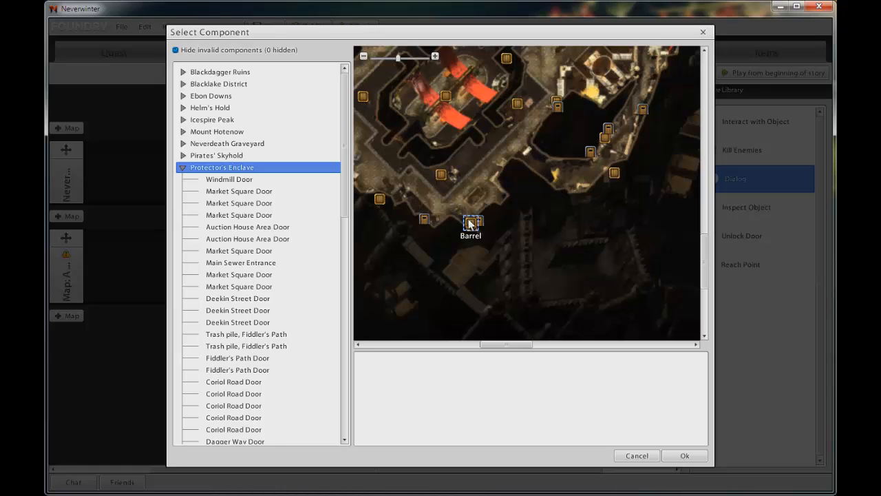
{"action": "scroll", "coordinate": [471, 227], "scroll_direction": "up", "scroll_amount": 1}
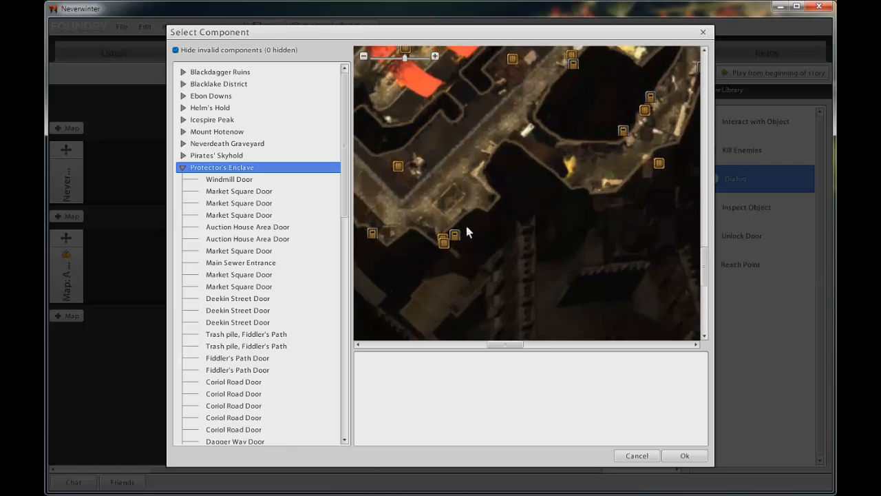
{"action": "left_click_drag", "start_coordinate": [466, 226], "coordinate": [419, 248]}
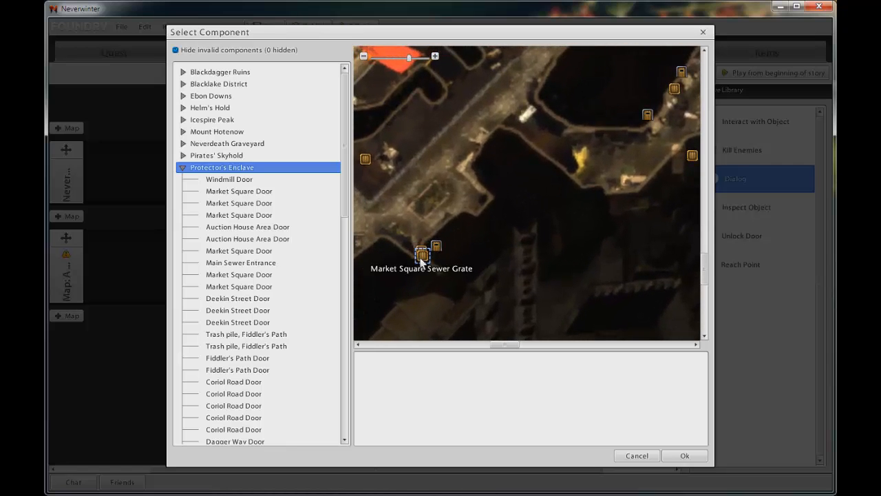
{"action": "left_click", "coordinate": [421, 261]}
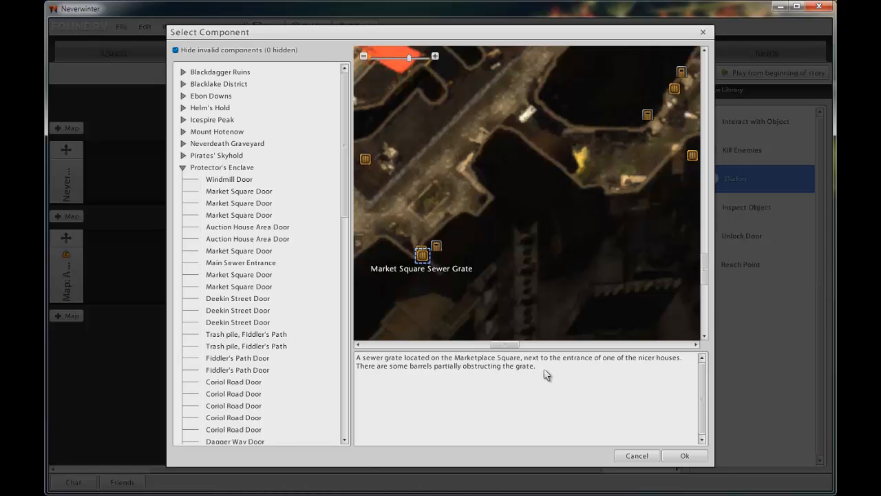
{"action": "left_click", "coordinate": [683, 456]}
Step: Set the transition's interact text to "Enter Sewers" and close its properties
{"action": "type", "text": "Ente"}
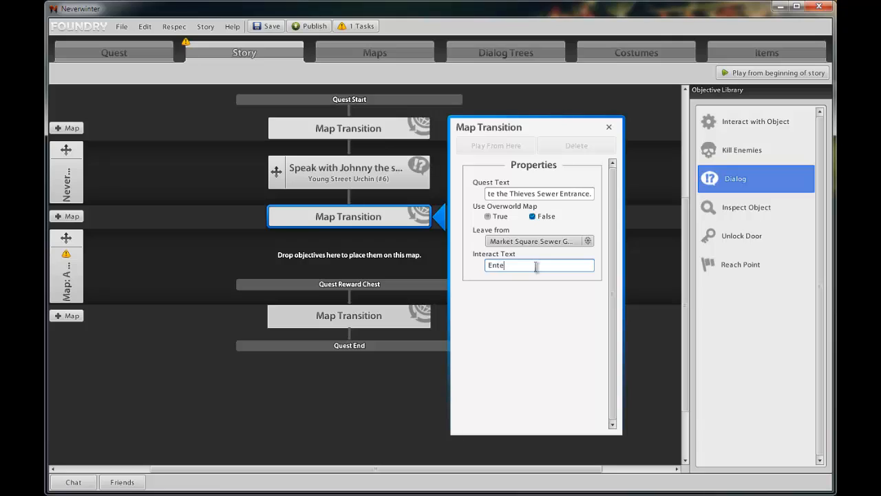
{"action": "type", "text": "r Sewers"}
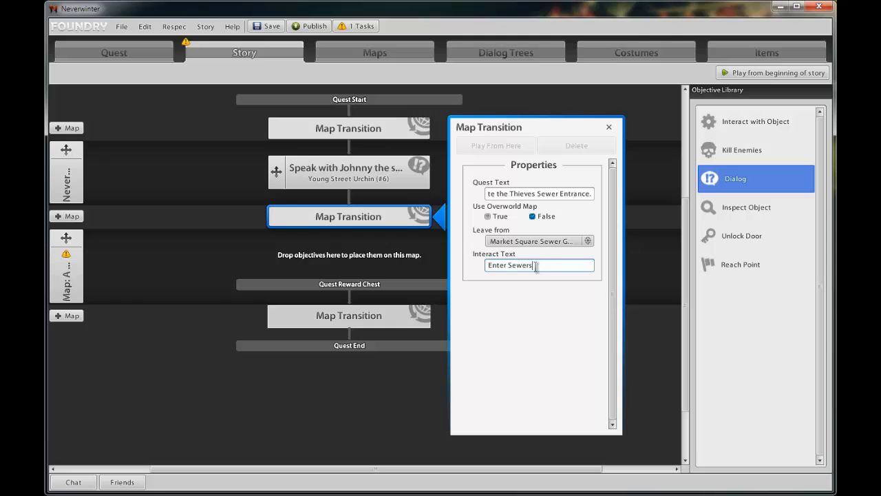
{"action": "left_click", "coordinate": [609, 128]}
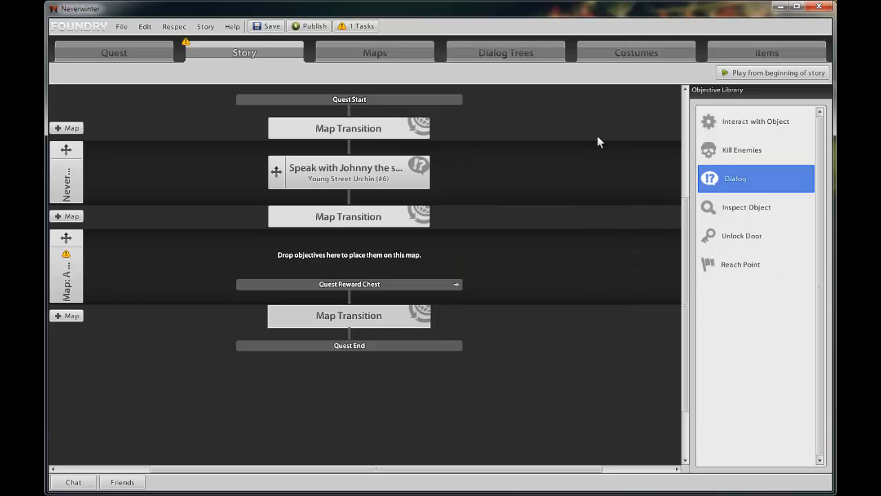
Step: Place the A Thieves Sewer map's overworld marker in the city's southwest with the Crypt icon, and save the project
{"action": "left_click", "coordinate": [71, 263]}
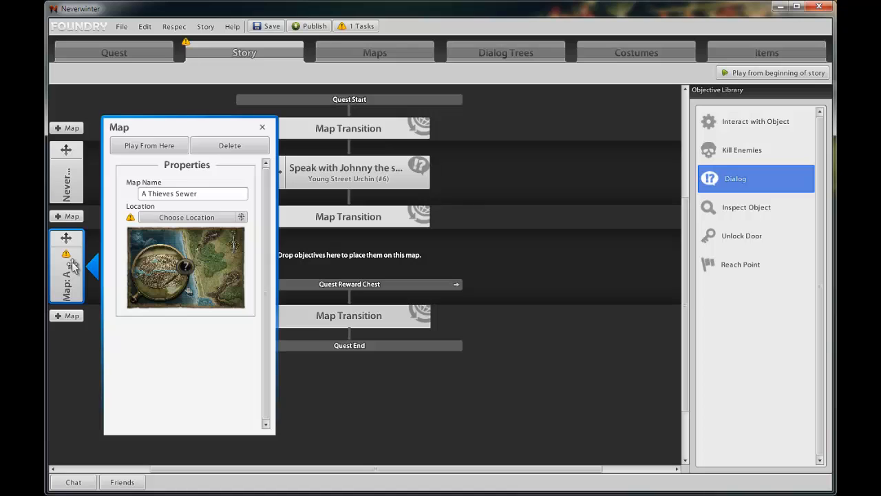
{"action": "left_click", "coordinate": [241, 218]}
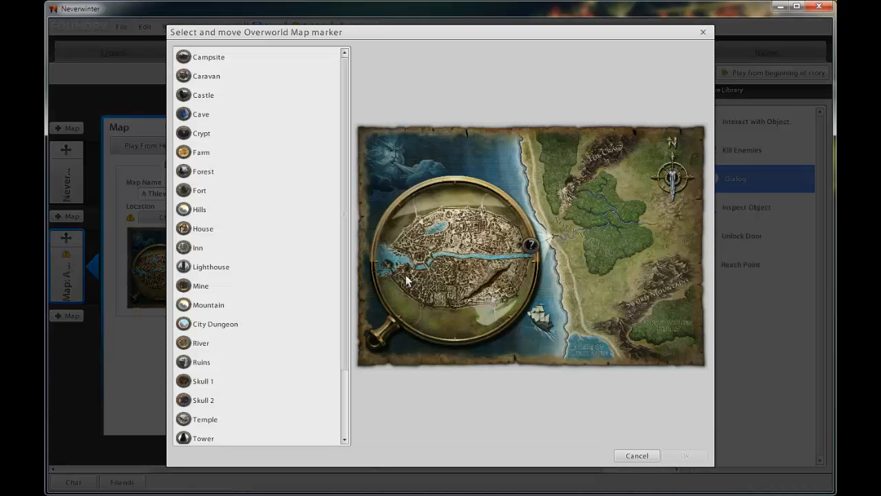
{"action": "left_click_drag", "start_coordinate": [531, 245], "coordinate": [408, 281]}
{"action": "left_click", "coordinate": [186, 134]}
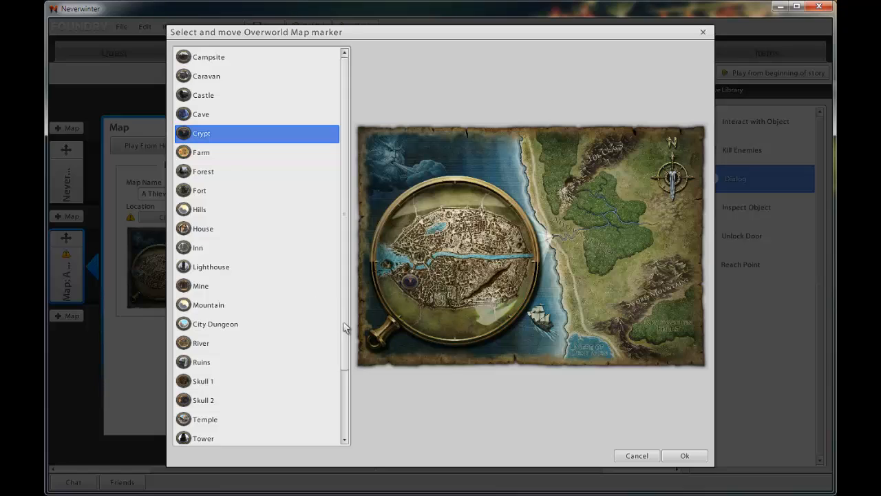
{"action": "left_click_drag", "start_coordinate": [346, 329], "coordinate": [346, 407]}
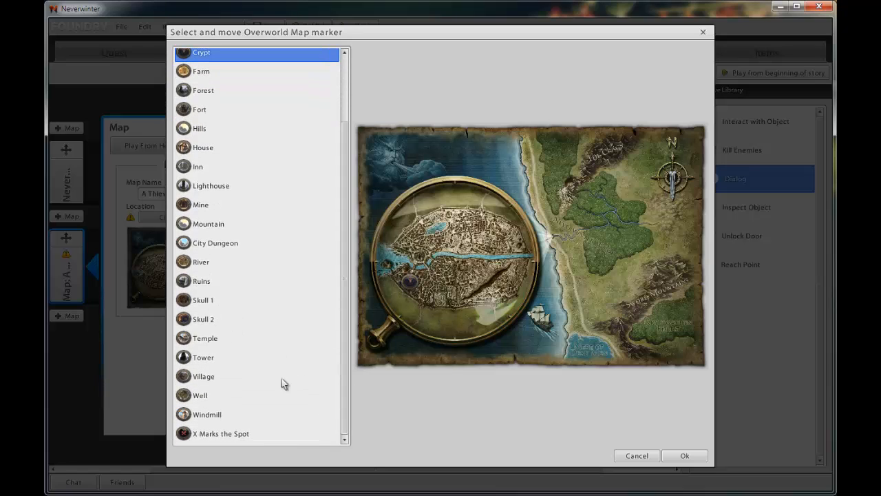
{"action": "left_click", "coordinate": [685, 455]}
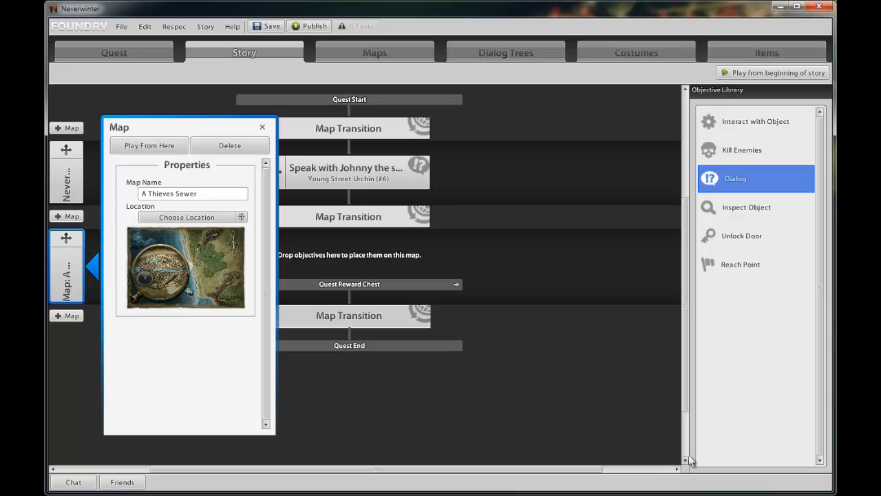
{"action": "left_click", "coordinate": [262, 127]}
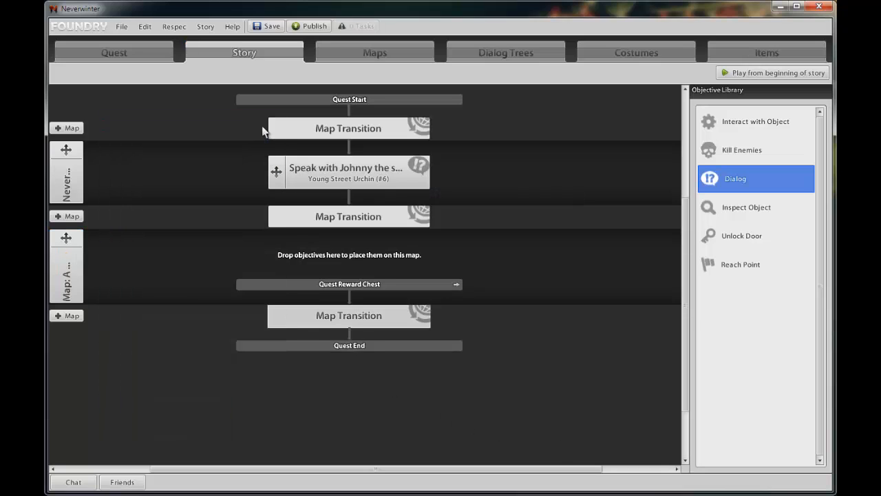
{"action": "left_click", "coordinate": [258, 27]}
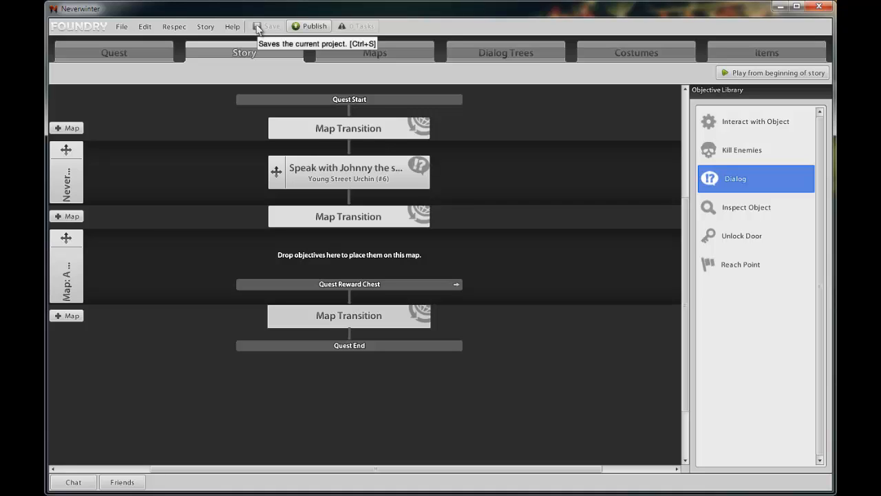
Step: Create a quest-specific item named "Silver Bound Key"
{"action": "left_click", "coordinate": [762, 55]}
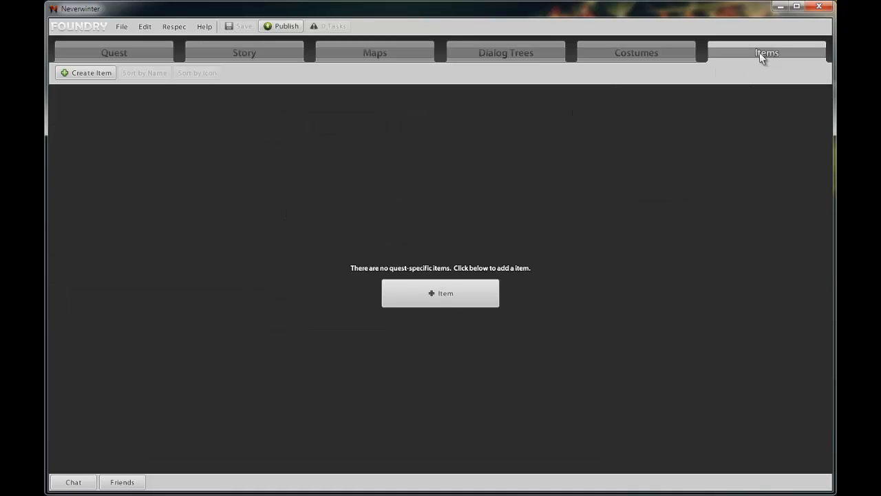
{"action": "left_click", "coordinate": [440, 293]}
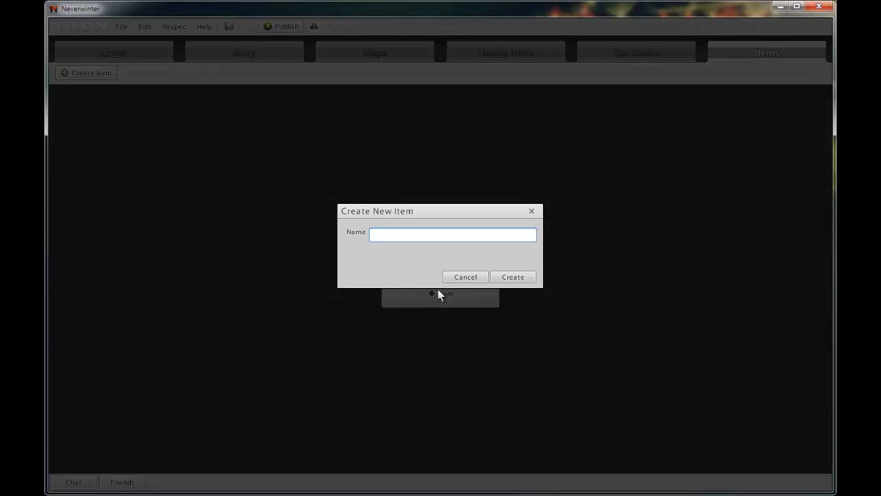
{"action": "type", "text": "Silver Bound Key"}
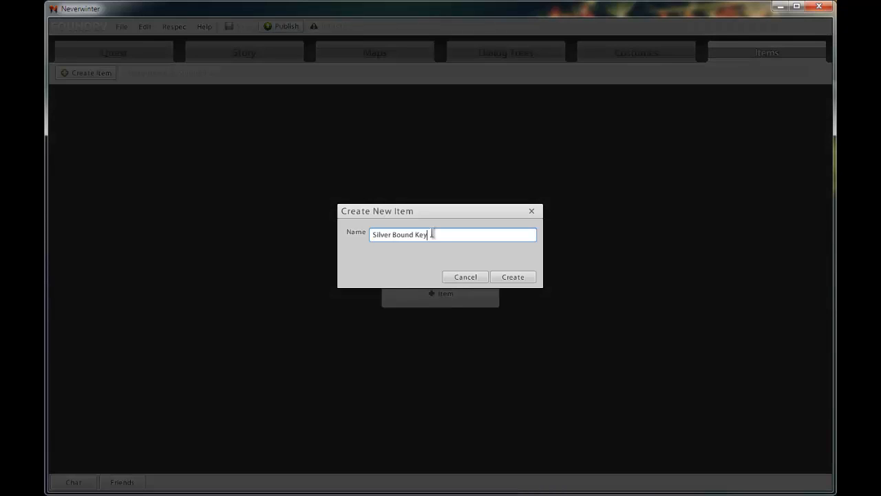
{"action": "left_click", "coordinate": [513, 278]}
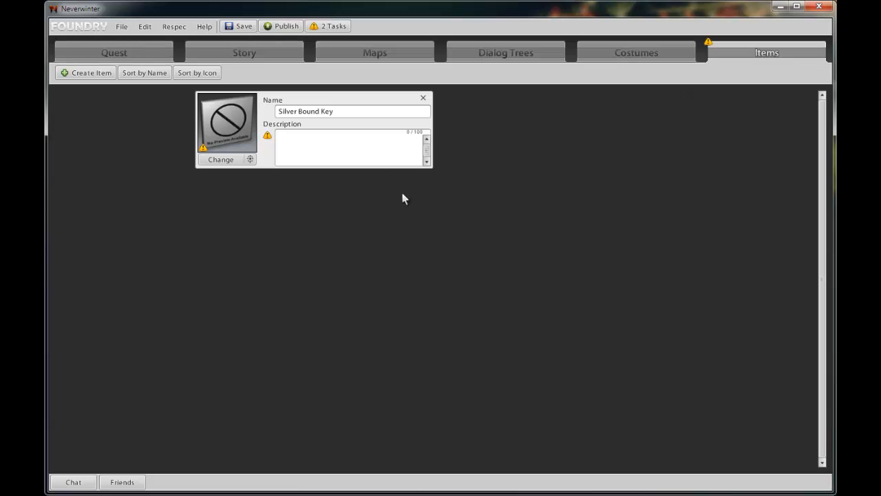
Step: Search the icons for "Key" and give the Silver Bound Key the Misc Keys 01 Silver icon
{"action": "mouse_move", "coordinate": [267, 141]}
{"action": "left_click", "coordinate": [299, 148]}
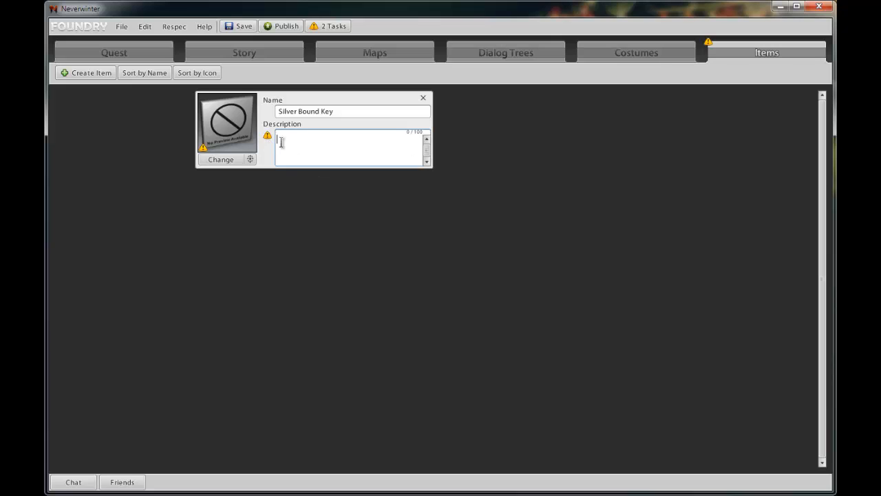
{"action": "left_click", "coordinate": [250, 159]}
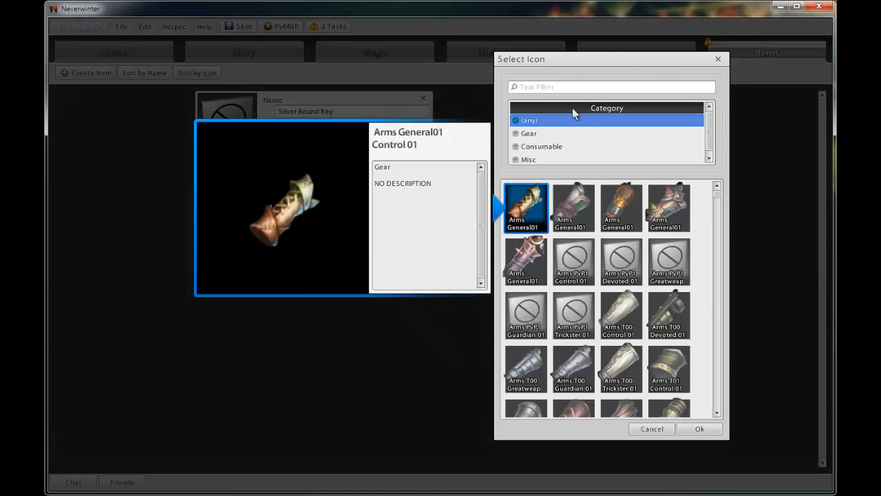
{"action": "left_click", "coordinate": [557, 86]}
{"action": "type", "text": "Key"}
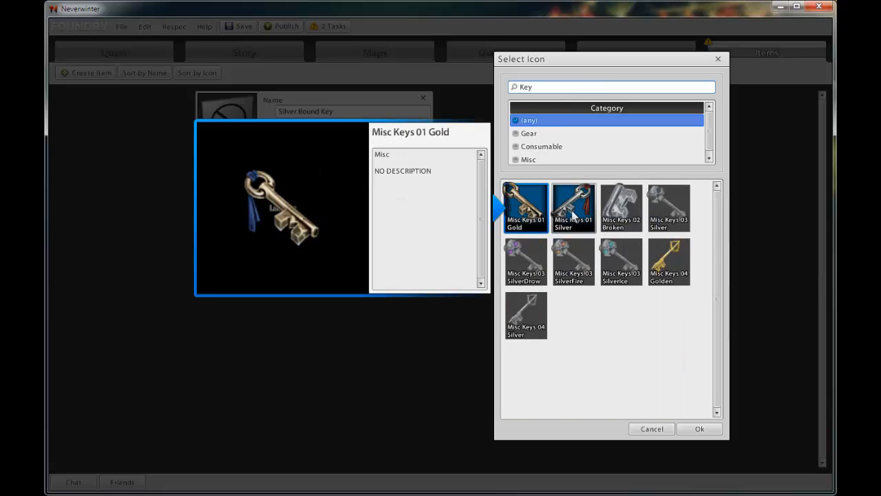
{"action": "left_click", "coordinate": [573, 216]}
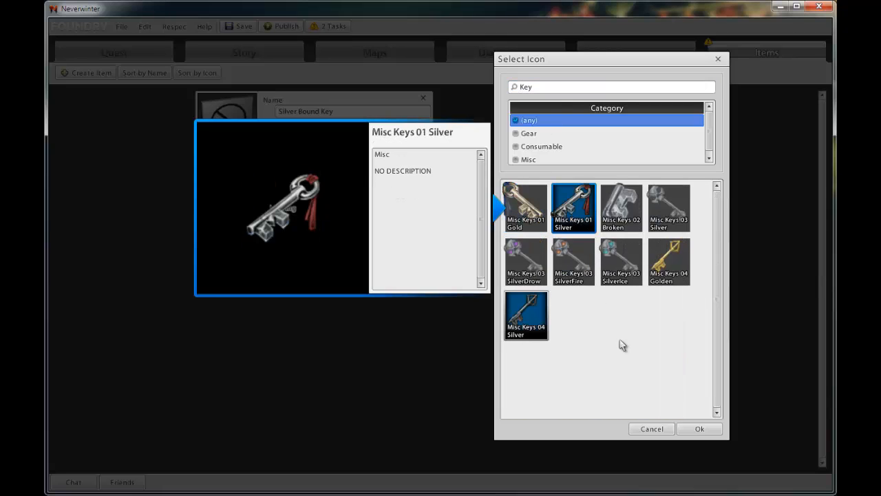
{"action": "left_click", "coordinate": [689, 429]}
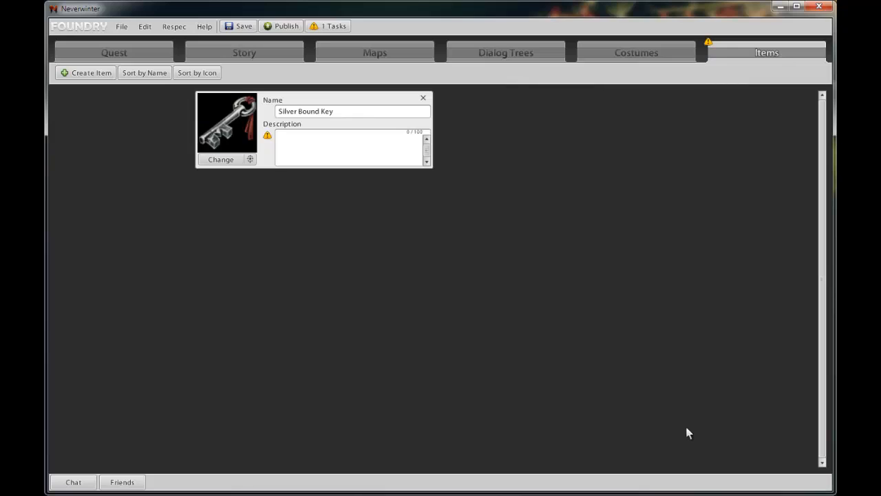
Step: Describe the Silver Bound Key as "A key bound in silver that unlocks the door to the boss's room."
{"action": "left_click", "coordinate": [339, 150]}
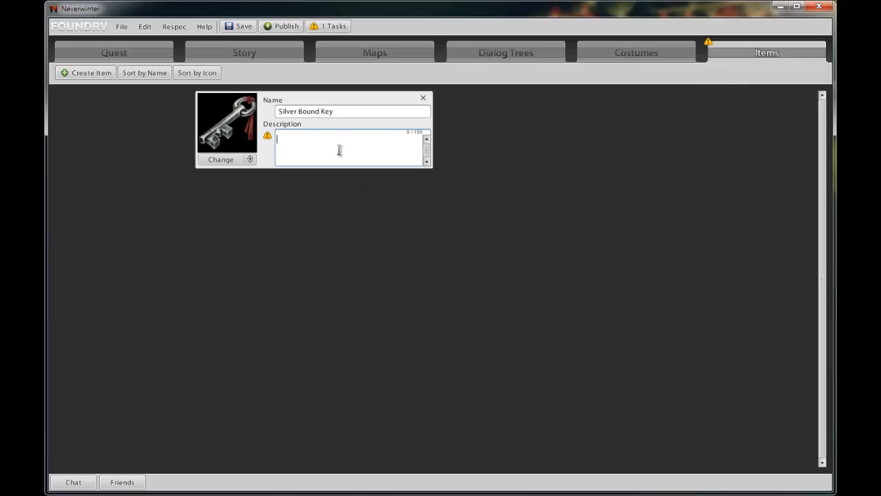
{"action": "type", "text": "A key bound in silver that unlocks the door to the boss's room."}
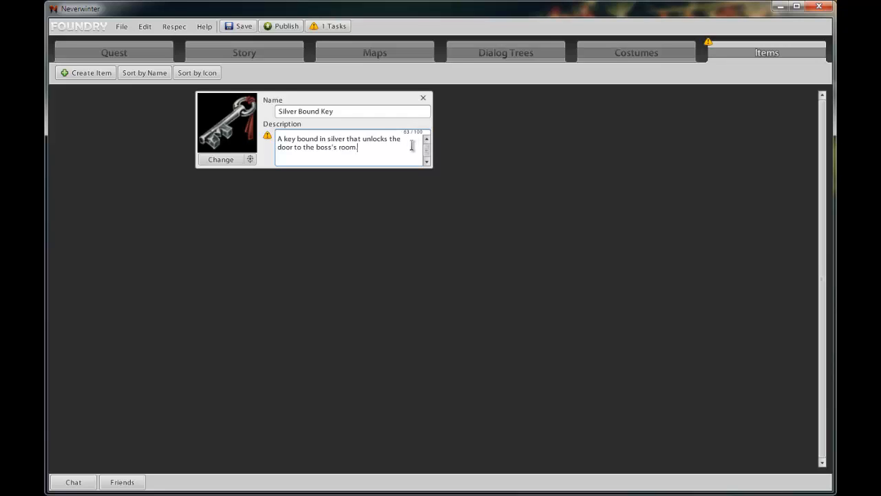
{"action": "left_click", "coordinate": [379, 113]}
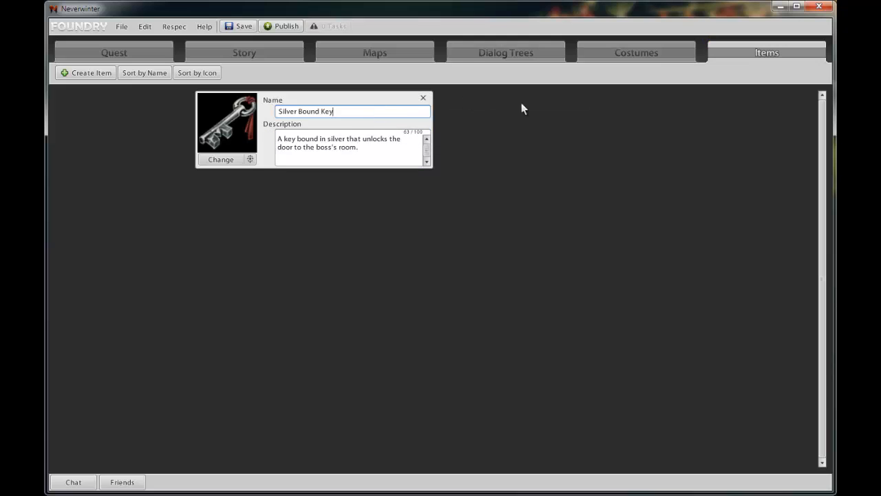
Step: Create the item "Special Fancy Ring", described as "A ring like no other that you have seen. This is the ring that belongs to Johnny the street Urchin."
{"action": "left_click", "coordinate": [93, 73]}
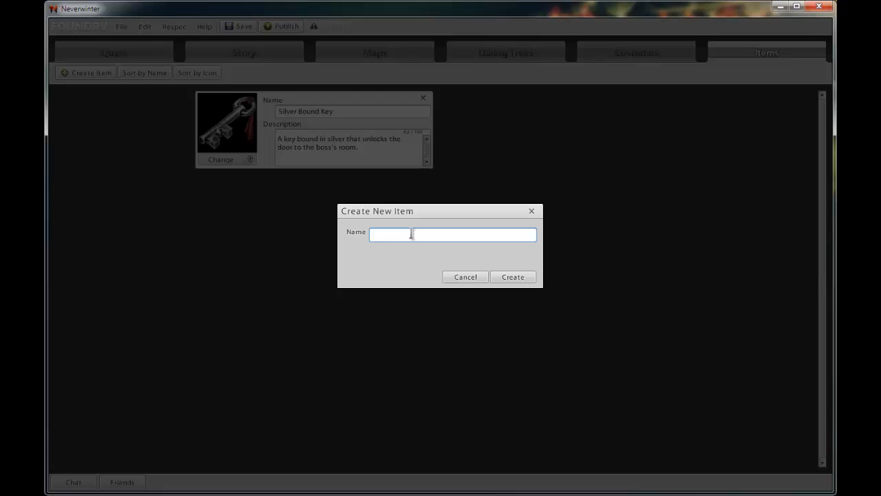
{"action": "type", "text": "Special Fancy Ring"}
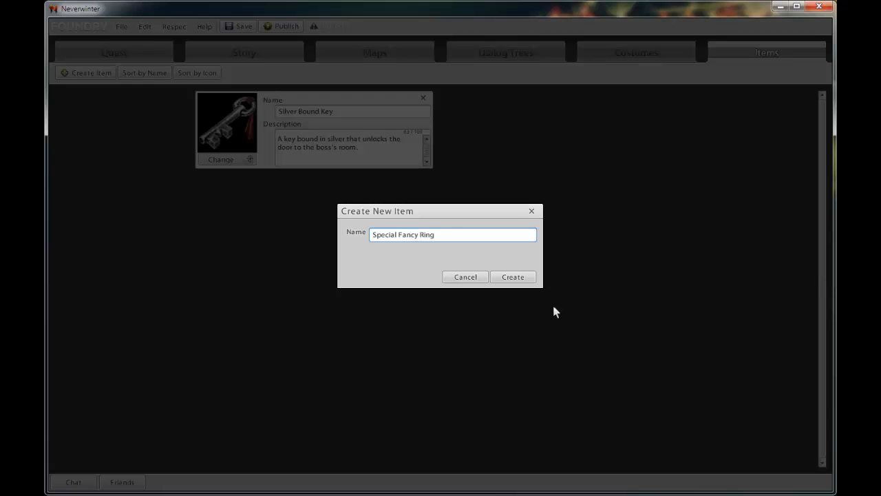
{"action": "left_click", "coordinate": [521, 280]}
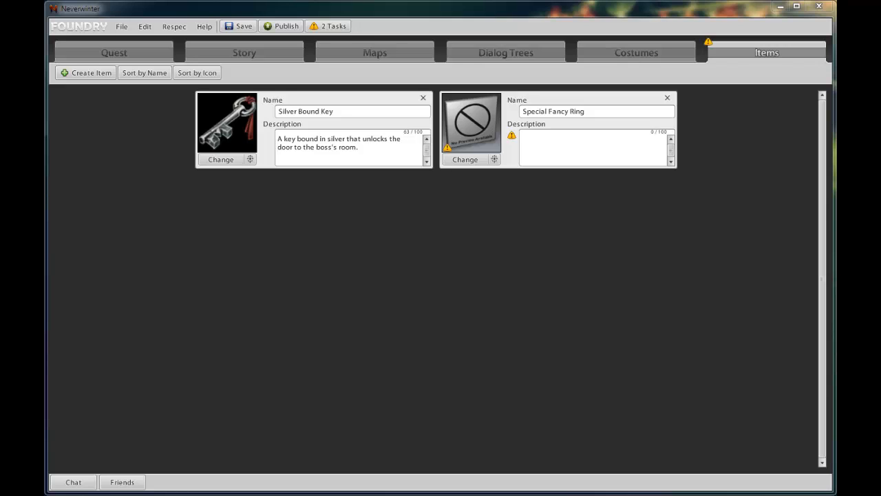
{"action": "left_click", "coordinate": [530, 148]}
{"action": "type", "text": "A ring like no other that you have seen.  This is the ring that belongs to Johnny the street Urchin"}
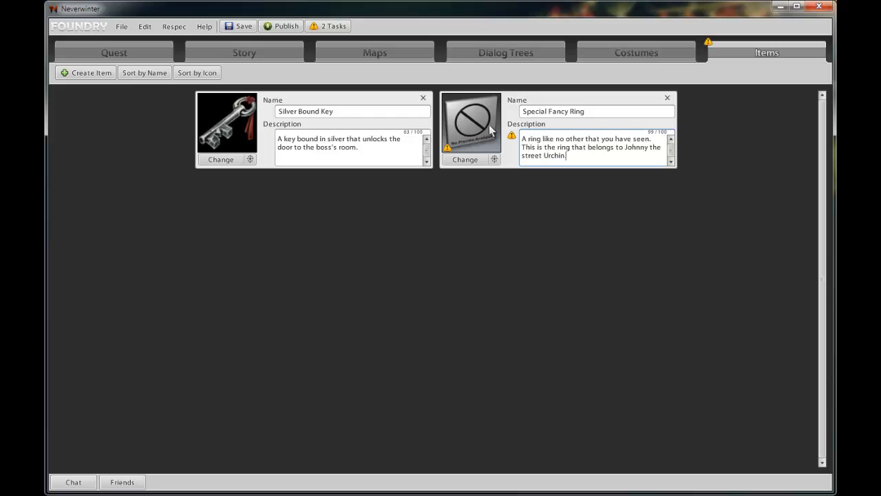
Step: Search the icons for "ring", give the Special Fancy Ring the Ring Band 01 icon, and save the project
{"action": "left_click", "coordinate": [465, 159]}
{"action": "left_click", "coordinate": [569, 85]}
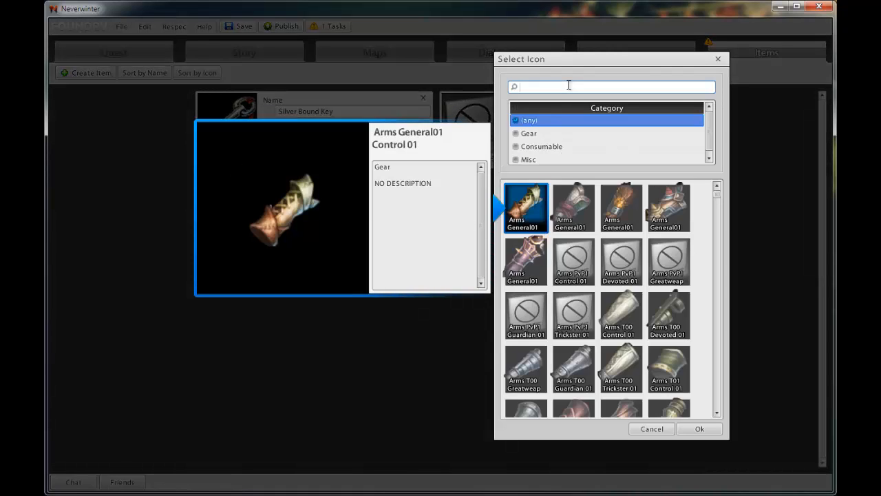
{"action": "type", "text": "ring"}
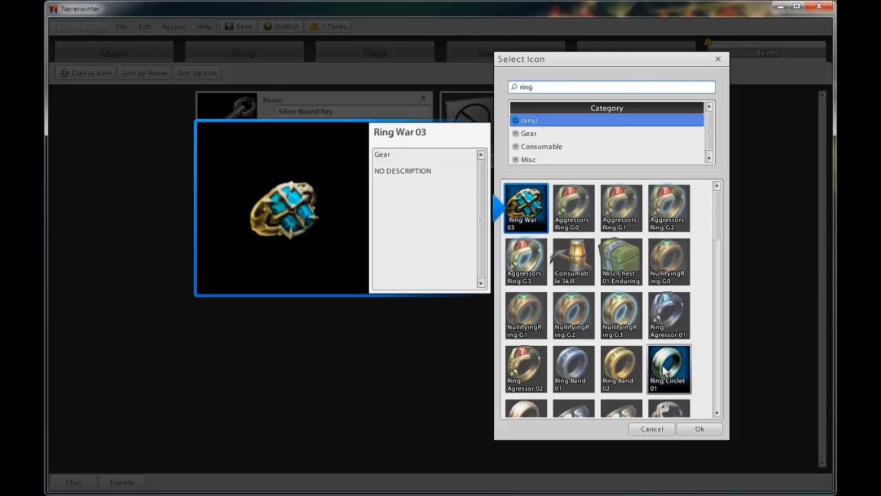
{"action": "left_click", "coordinate": [576, 367]}
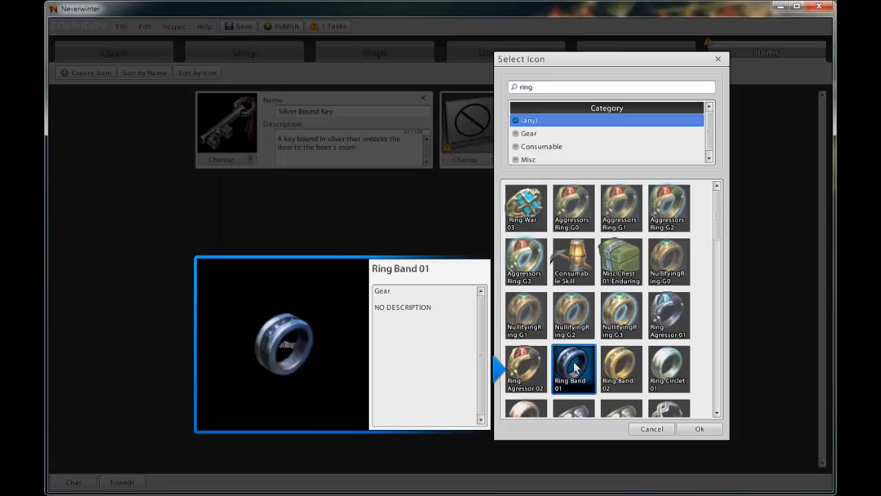
{"action": "scroll", "coordinate": [576, 366], "scroll_direction": "down", "scroll_amount": 3}
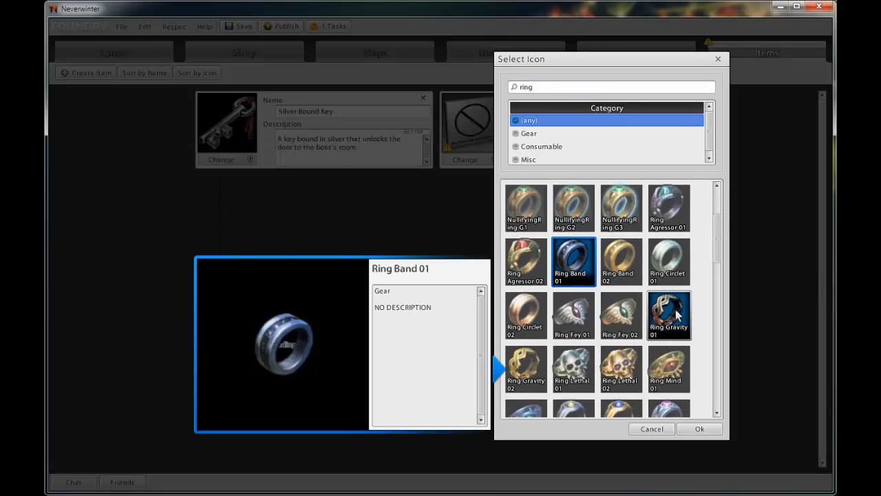
{"action": "left_click", "coordinate": [699, 429]}
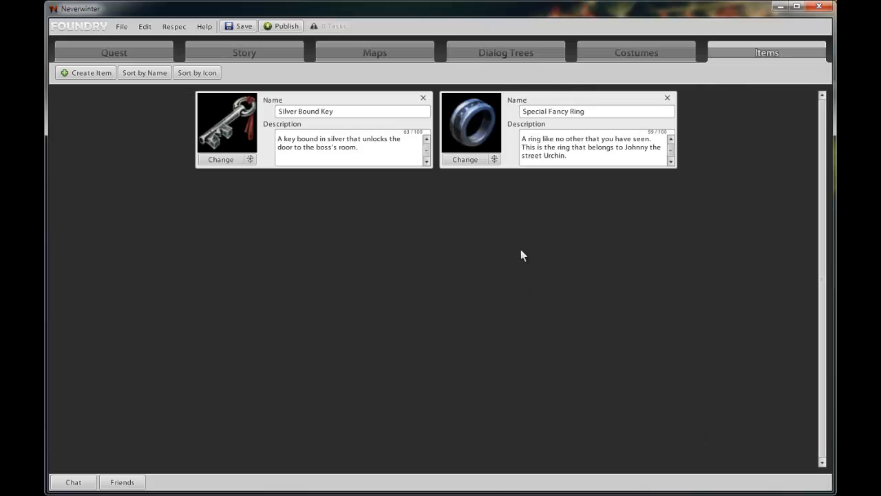
{"action": "left_click", "coordinate": [232, 26]}
Step: Move the reward chest off the player spawn point in the starting corridor of the A Thieves Sewer map
{"action": "left_click", "coordinate": [371, 54]}
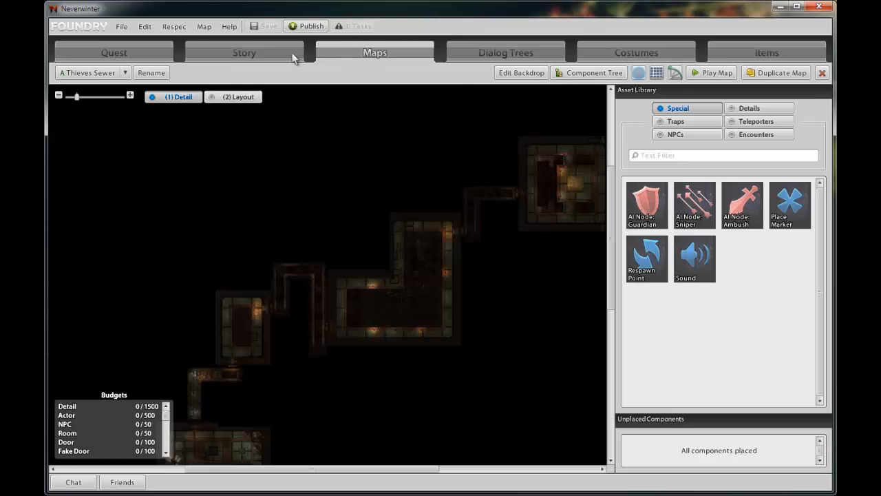
{"action": "scroll", "coordinate": [318, 271], "scroll_direction": "down", "scroll_amount": 3}
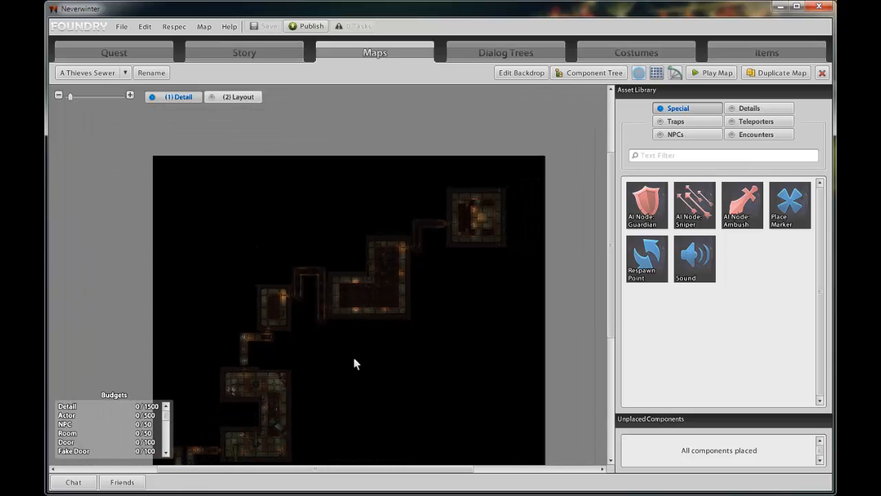
{"action": "left_click_drag", "start_coordinate": [360, 372], "coordinate": [355, 266]}
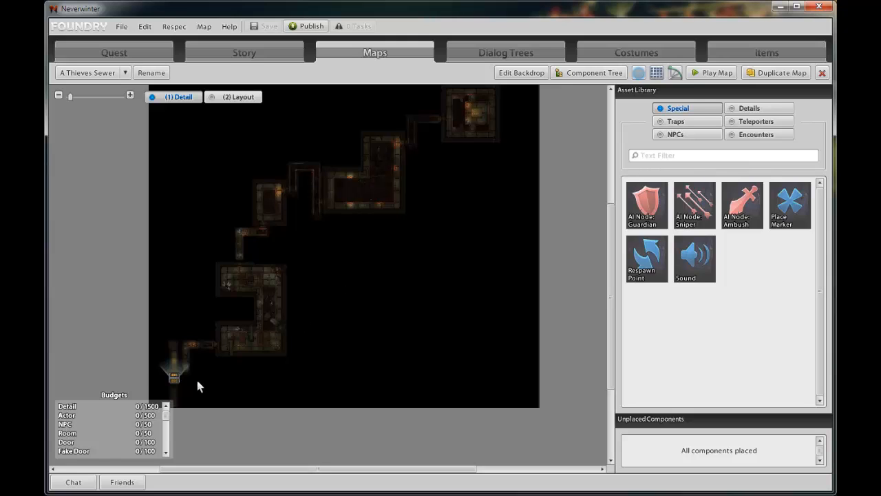
{"action": "scroll", "coordinate": [187, 383], "scroll_direction": "up", "scroll_amount": 3}
{"action": "left_click_drag", "start_coordinate": [285, 329], "coordinate": [481, 179]}
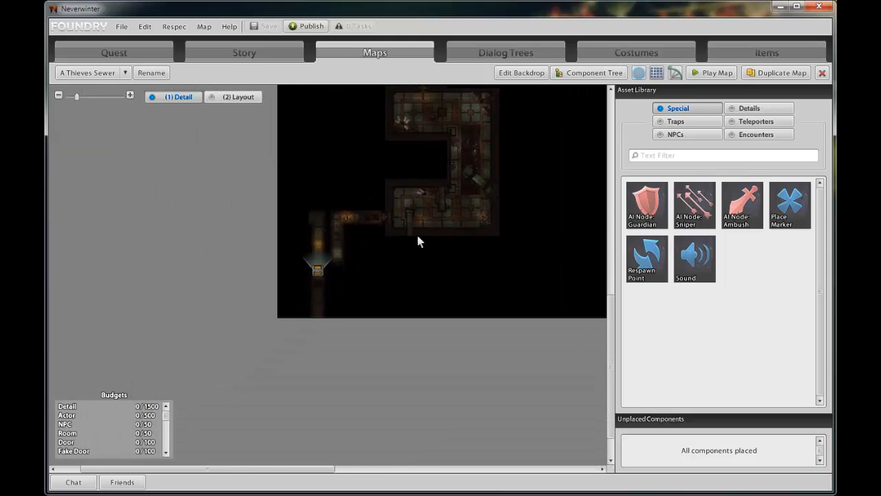
{"action": "scroll", "coordinate": [315, 277], "scroll_direction": "up", "scroll_amount": 5}
{"action": "scroll", "coordinate": [305, 281], "scroll_direction": "up", "scroll_amount": 3}
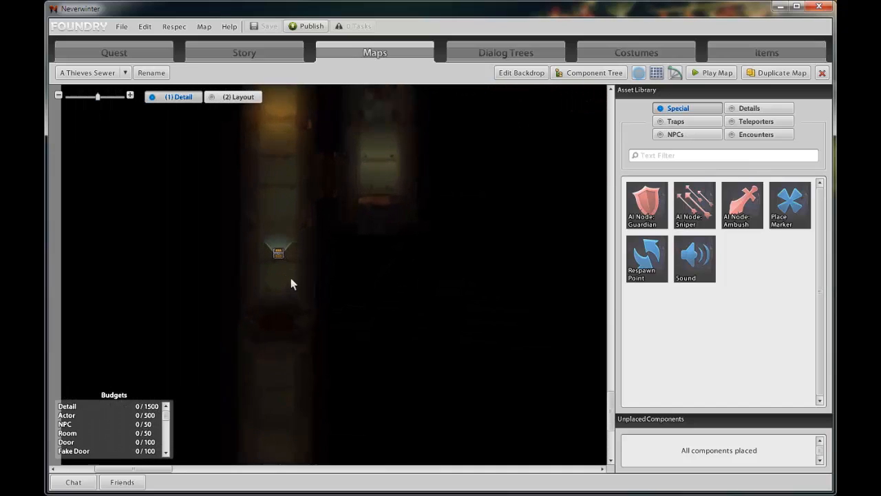
{"action": "left_click_drag", "start_coordinate": [232, 235], "coordinate": [238, 210]}
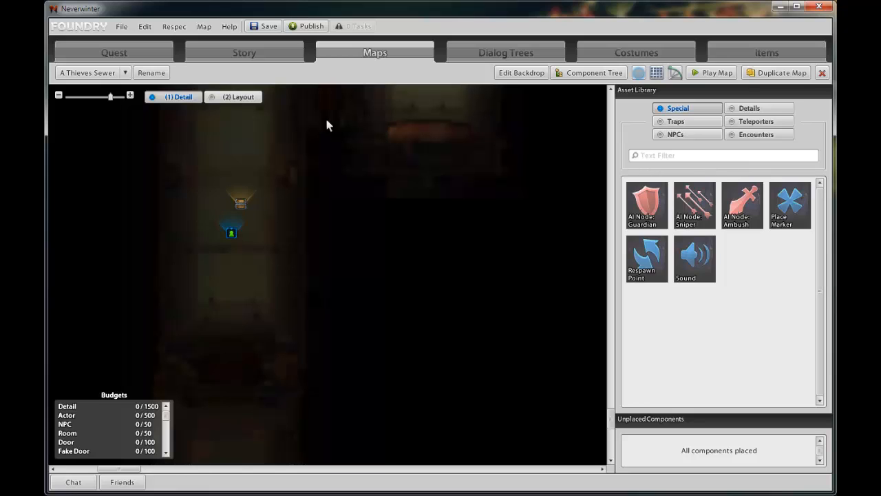
Step: Insert a Neverwinter Adventure Zone Map after the A Thieves Sewer map in the story and add a Dialog objective to it
{"action": "left_click", "coordinate": [254, 54]}
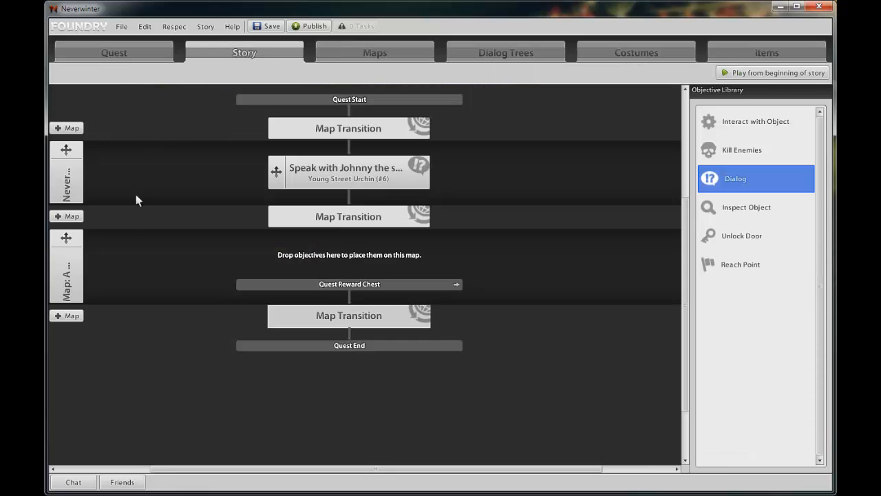
{"action": "left_click", "coordinate": [68, 316]}
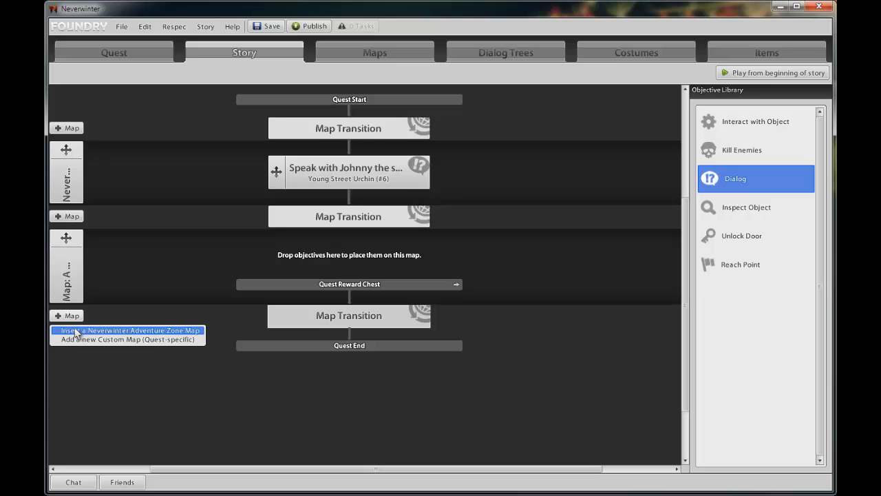
{"action": "left_click", "coordinate": [77, 330]}
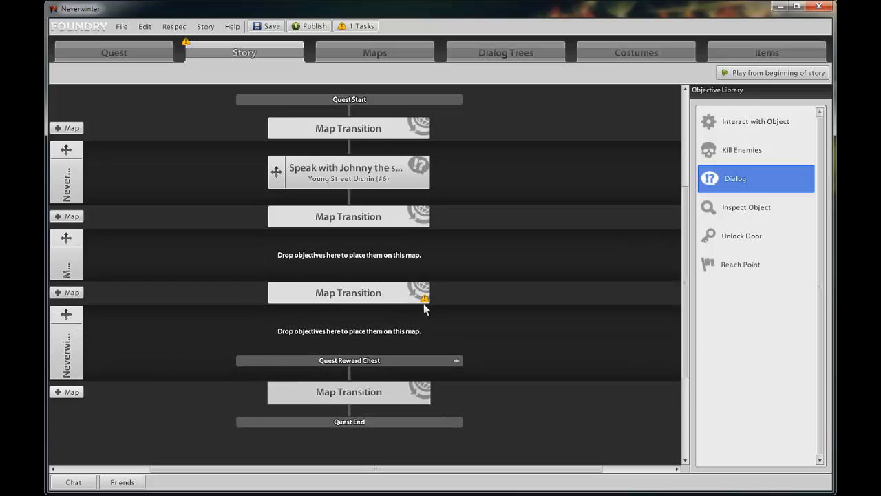
{"action": "mouse_move", "coordinate": [426, 302]}
{"action": "left_click_drag", "start_coordinate": [735, 178], "coordinate": [360, 340]}
Step: Give the new Dialog objective quest text that starts "Return the fancey Ring" and ends "to Johnny the street Urchin."
{"action": "left_click", "coordinate": [367, 337]}
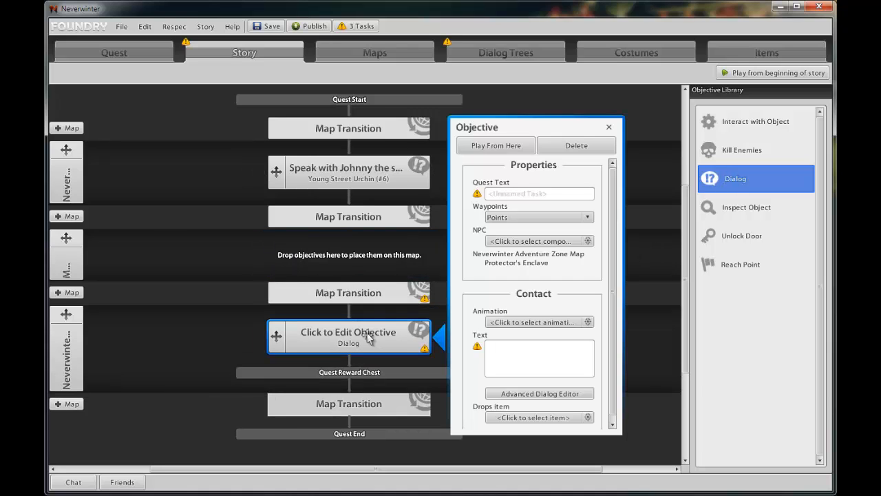
{"action": "left_click", "coordinate": [527, 194]}
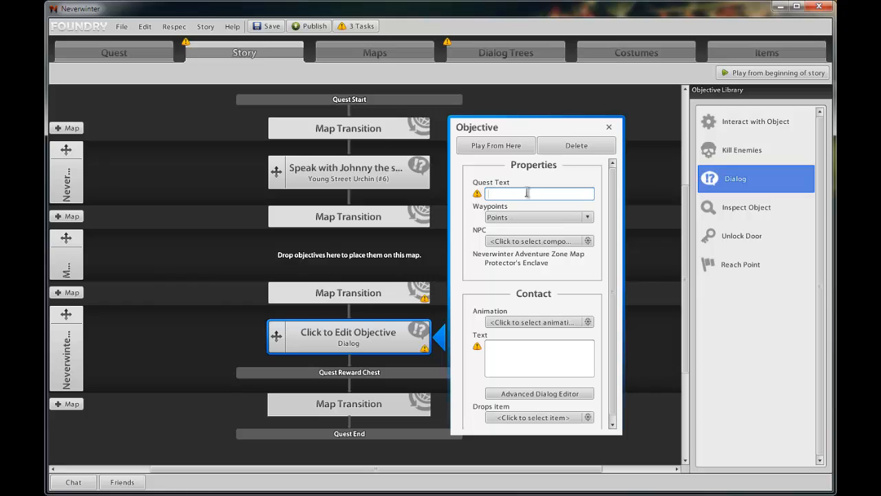
{"action": "key", "text": "ctrl+v"}
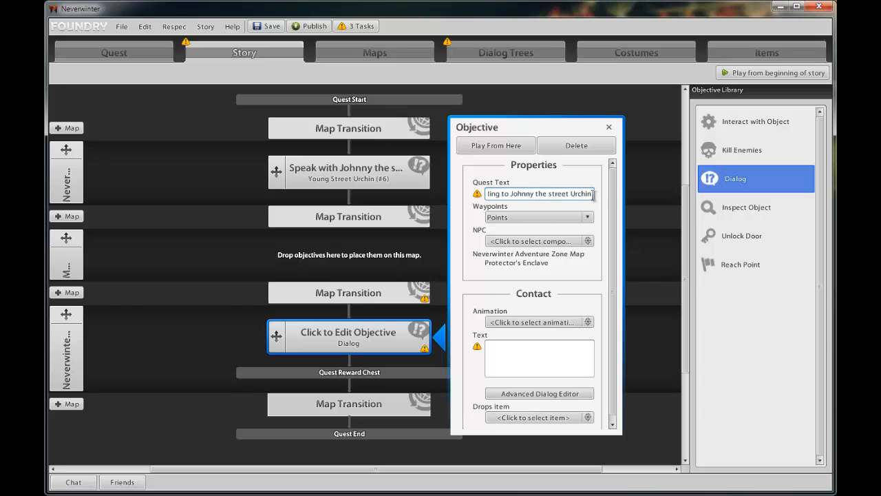
{"action": "type", "text": "."}
{"action": "left_click", "coordinate": [556, 217]}
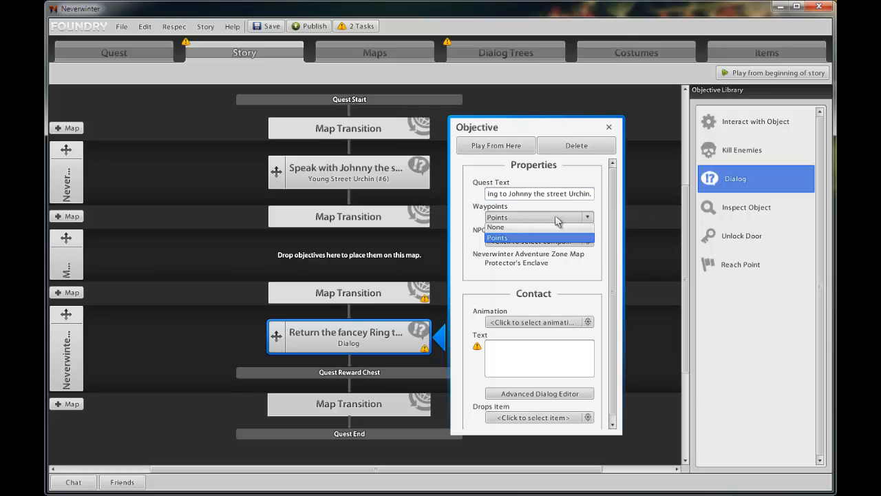
{"action": "left_click", "coordinate": [617, 236]}
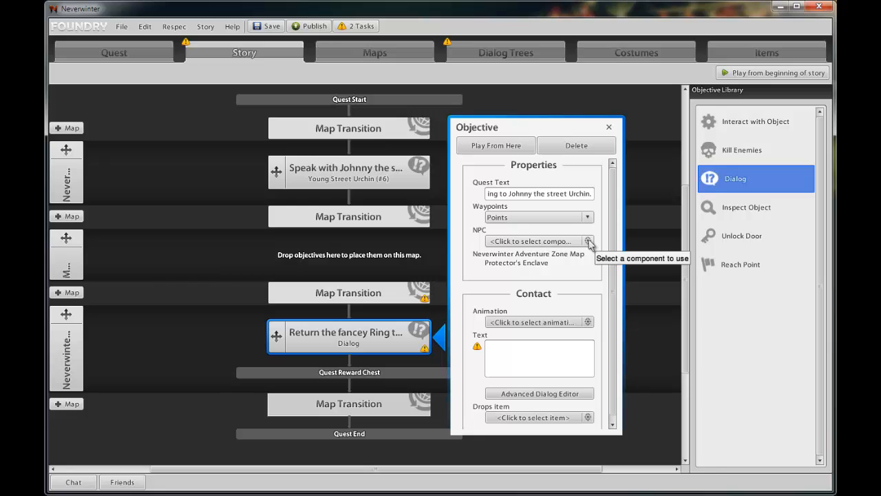
Step: Assign the southernmost Young Street Urchin in Protector's Enclave as the return objective's NPC and give him the Beckon animation
{"action": "left_click", "coordinate": [588, 242]}
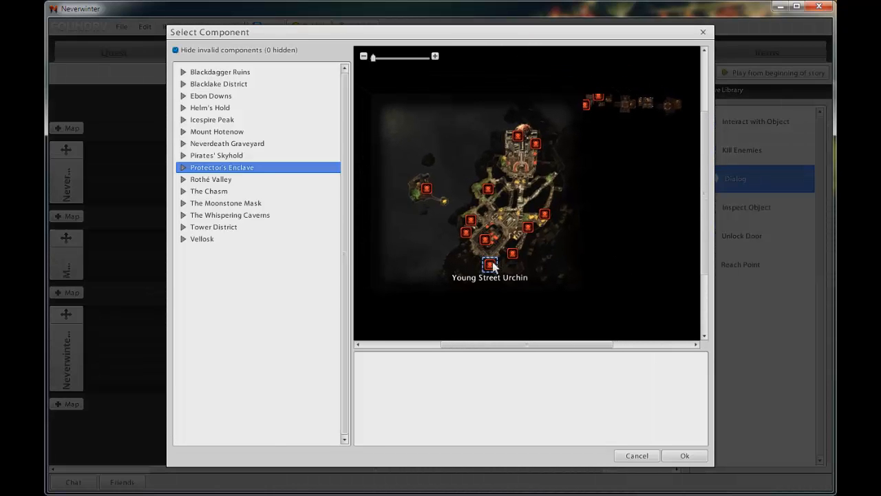
{"action": "left_click", "coordinate": [490, 265]}
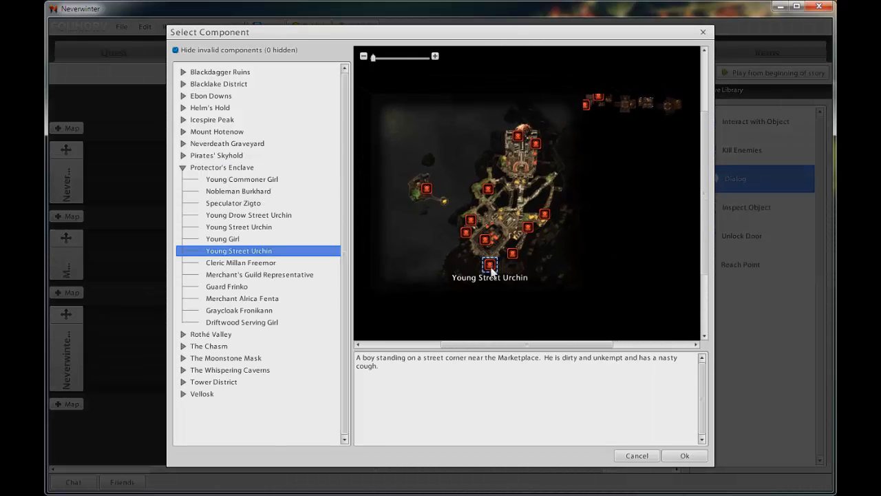
{"action": "left_click", "coordinate": [685, 456]}
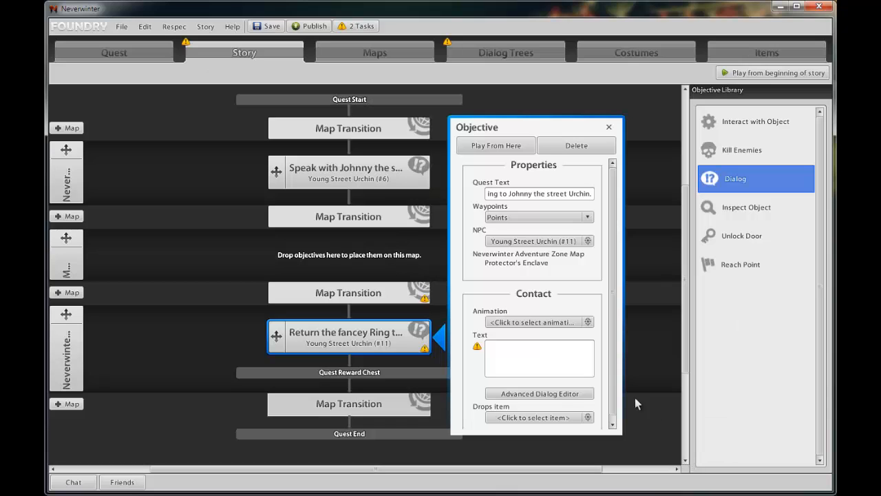
{"action": "left_click", "coordinate": [588, 322]}
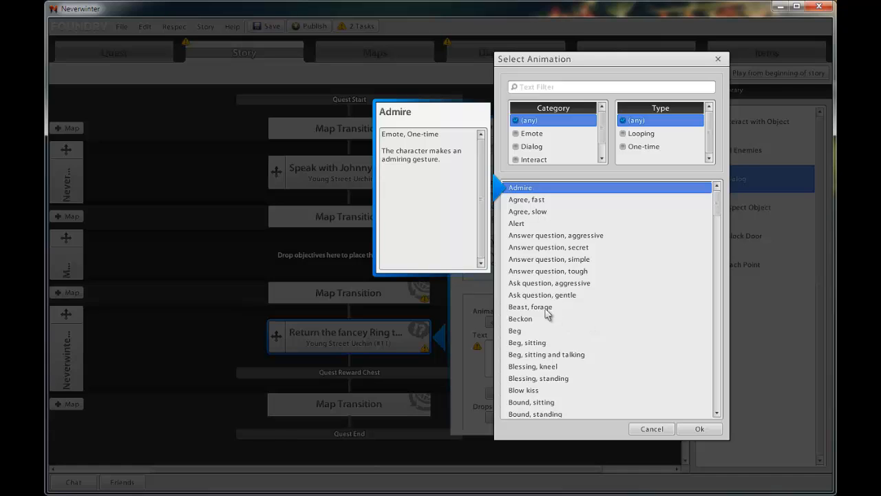
{"action": "left_click", "coordinate": [526, 320]}
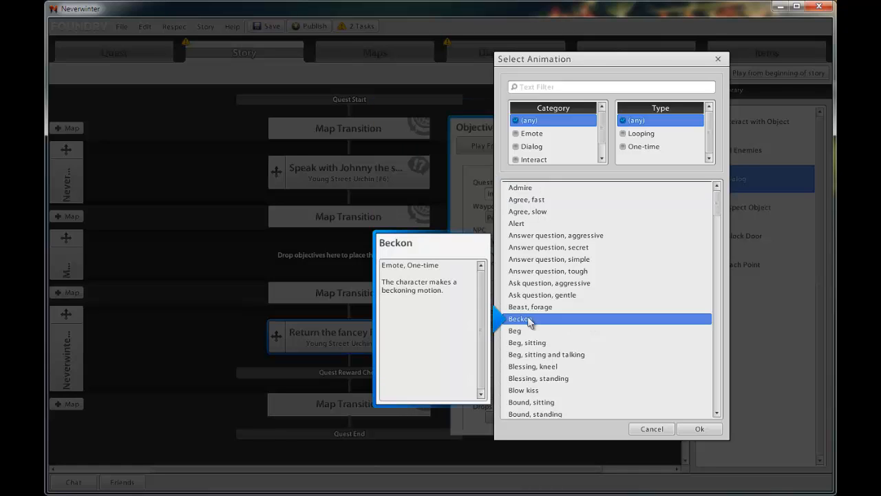
{"action": "left_click", "coordinate": [699, 428]}
Step: Write the dialog text with a MissionInfo heading, an OOC greeting and "It is very nice to see you again! Did you find my precious ring?"
{"action": "left_click", "coordinate": [543, 358]}
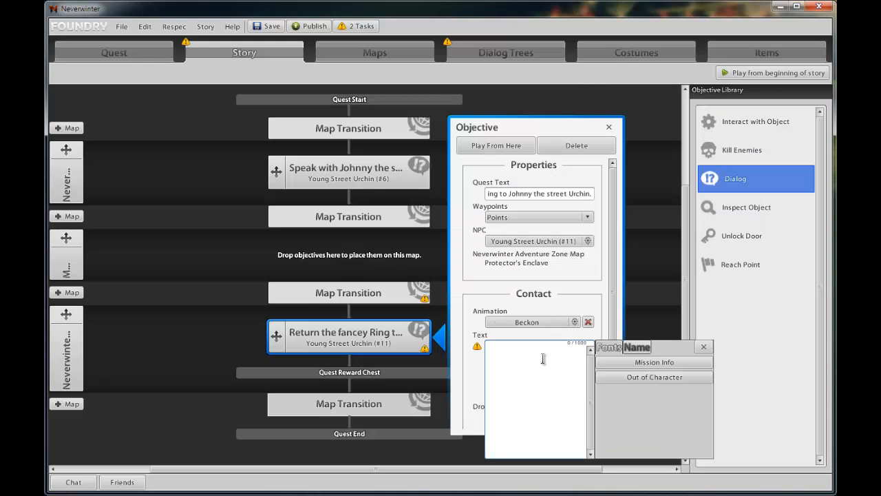
{"action": "type", "text": "[MissionInfo]Talking to Johnny the street Urchin:[/MissionInfo] [OOC]Suprised to see you, Johnny greets you warmly..[/OOC]  It is very nice to see you again! Did you find my precious ring?"}
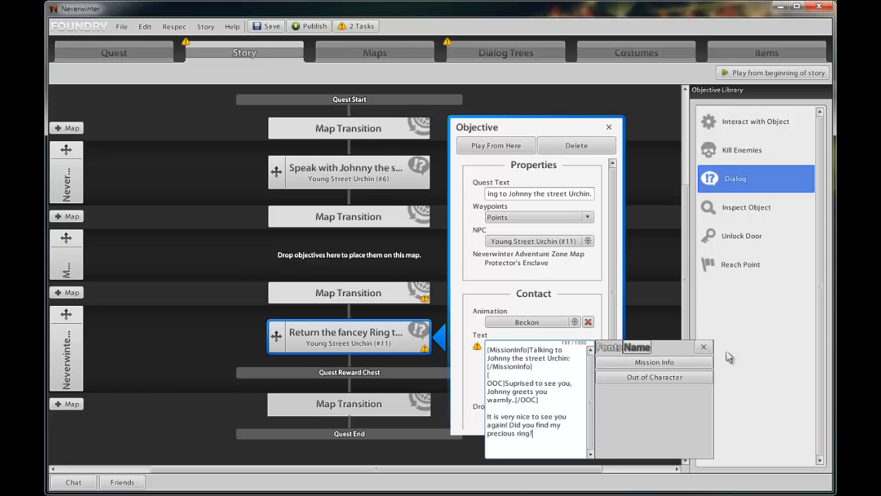
{"action": "left_click", "coordinate": [703, 346]}
Step: Open the objective's dialog in the advanced editor and set the first response to "I have not, but soon!"
{"action": "left_click", "coordinate": [555, 395]}
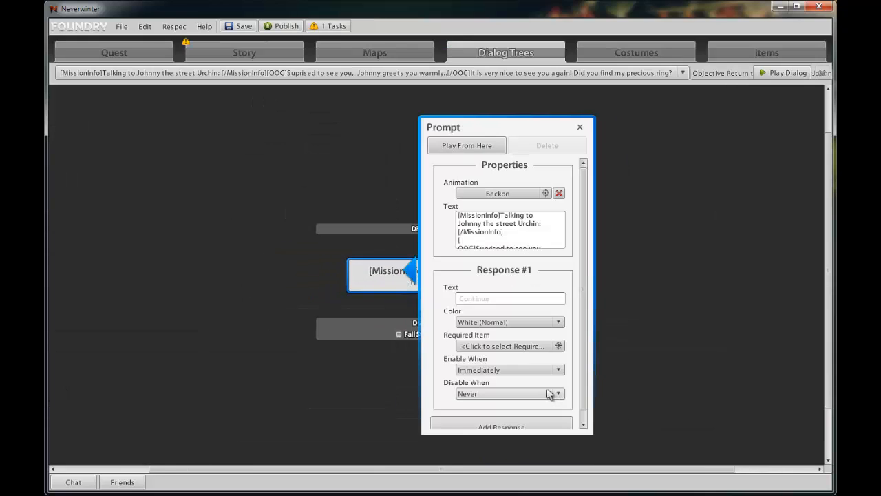
{"action": "left_click", "coordinate": [500, 298]}
{"action": "type", "text": "I have not, but soon!"}
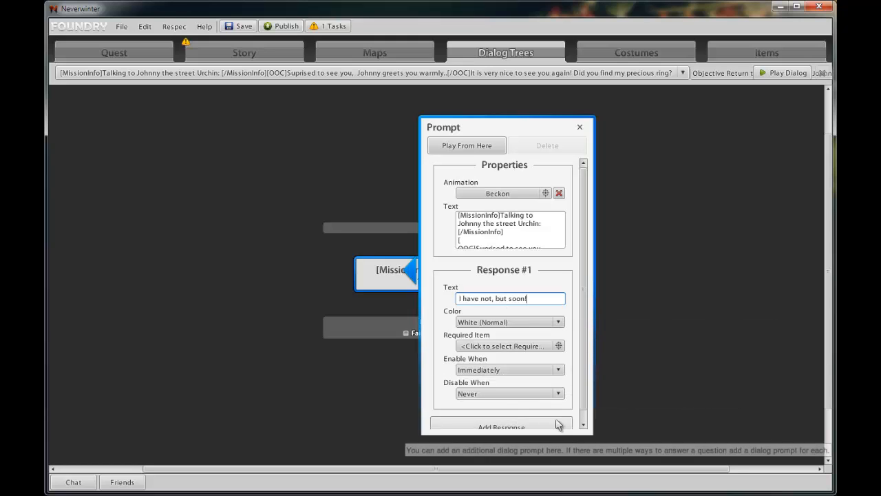
{"action": "scroll", "coordinate": [588, 363], "scroll_direction": "down", "scroll_amount": 1}
{"action": "scroll", "coordinate": [589, 363], "scroll_direction": "down", "scroll_amount": 1}
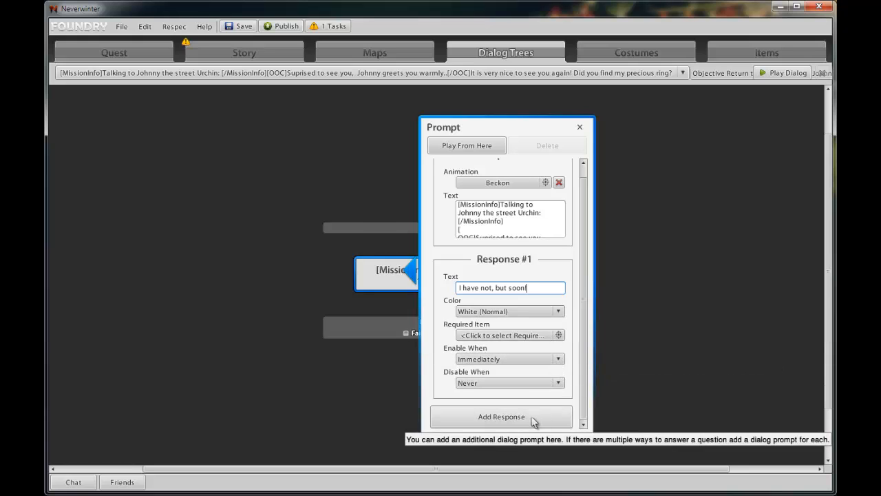
Step: Add a second response to the opening prompt reading "I have indeed, here you are!"
{"action": "key", "text": "Escape"}
{"action": "left_click", "coordinate": [504, 270]}
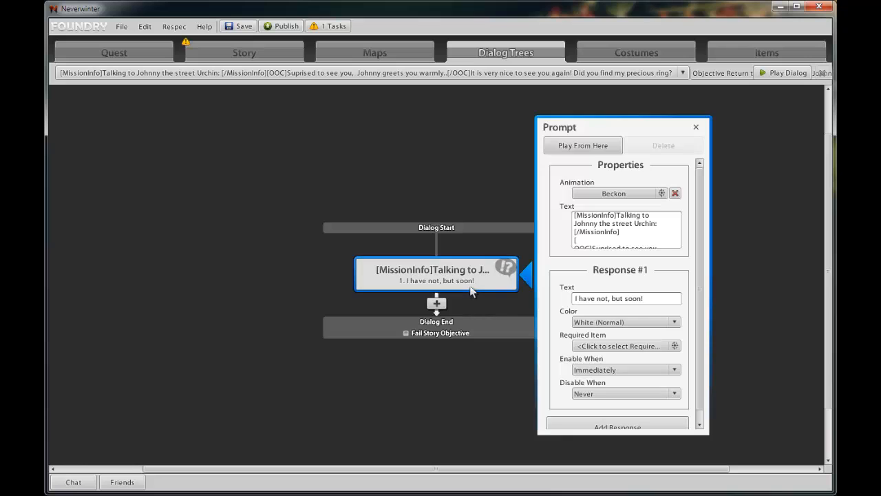
{"action": "left_click", "coordinate": [613, 423]}
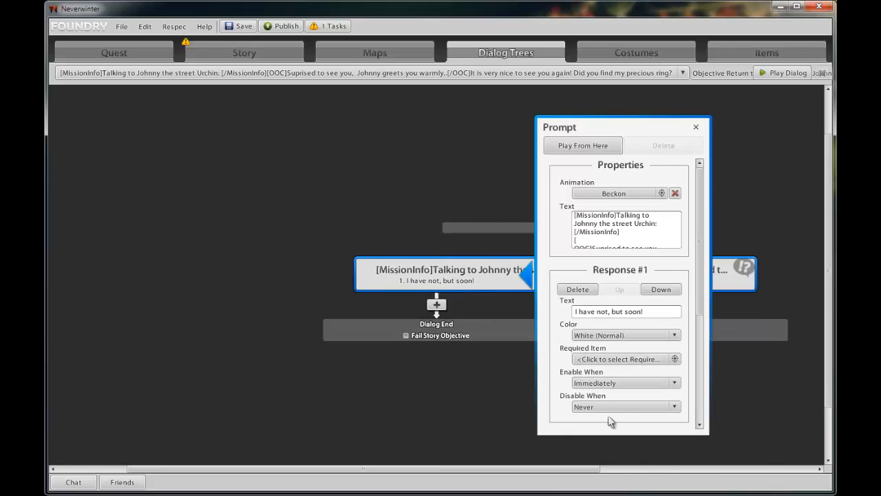
{"action": "left_click_drag", "start_coordinate": [699, 241], "coordinate": [710, 349]}
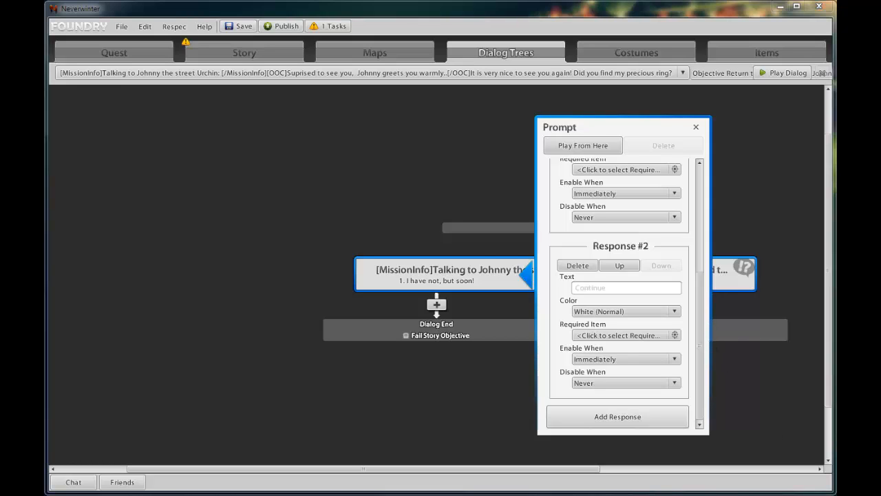
{"action": "left_click", "coordinate": [602, 289]}
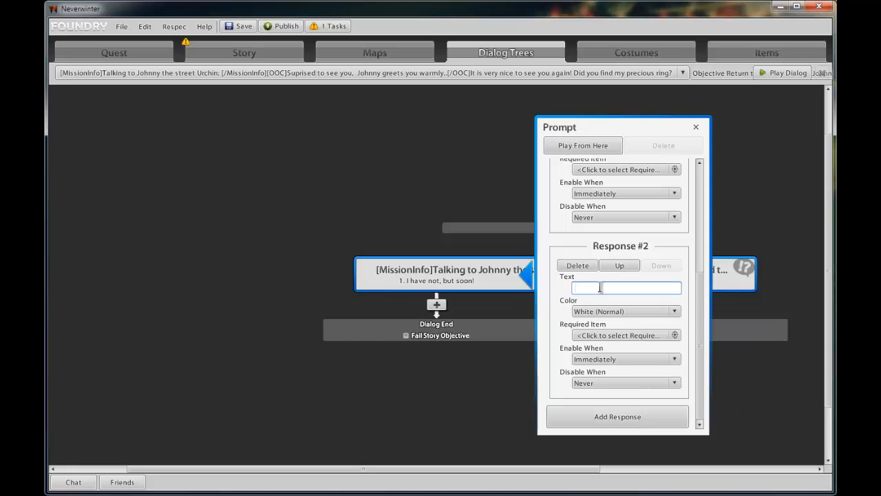
{"action": "type", "text": "I have indeed, here you are!"}
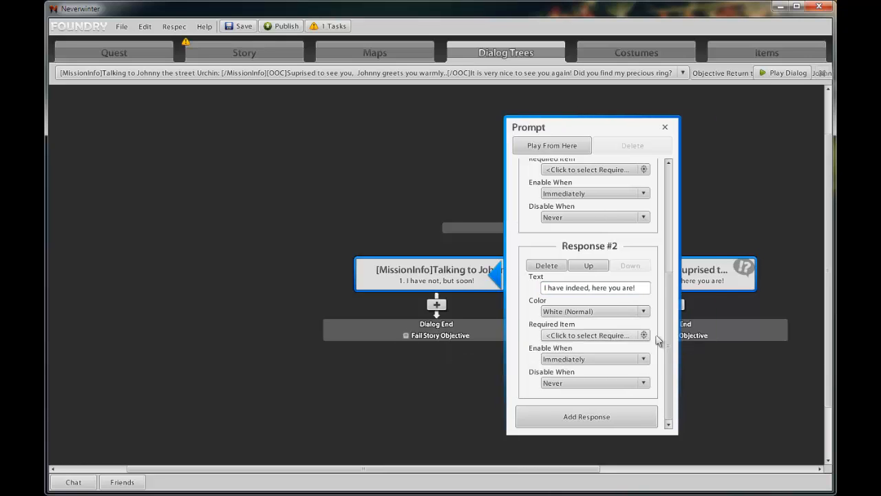
Step: Require the Special Fancy Ring for the second response and make the first response's dialog end fail the story objective
{"action": "left_click", "coordinate": [644, 335]}
{"action": "left_click", "coordinate": [364, 189]}
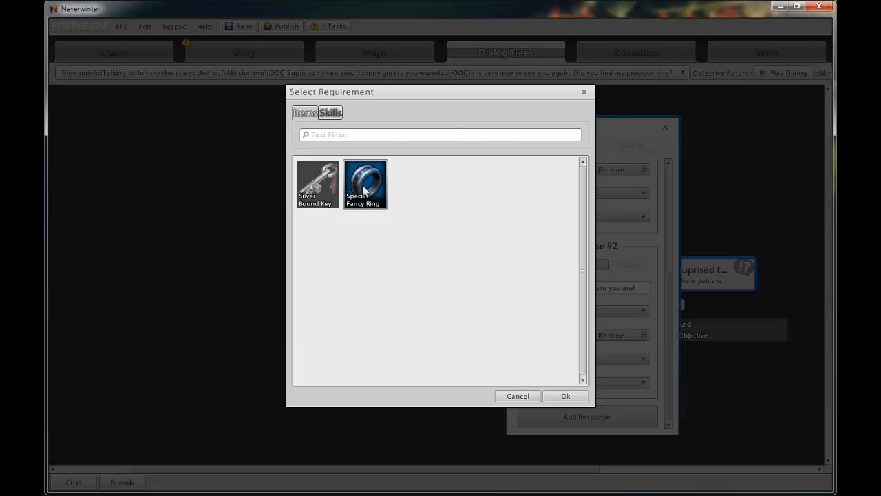
{"action": "left_click", "coordinate": [563, 397]}
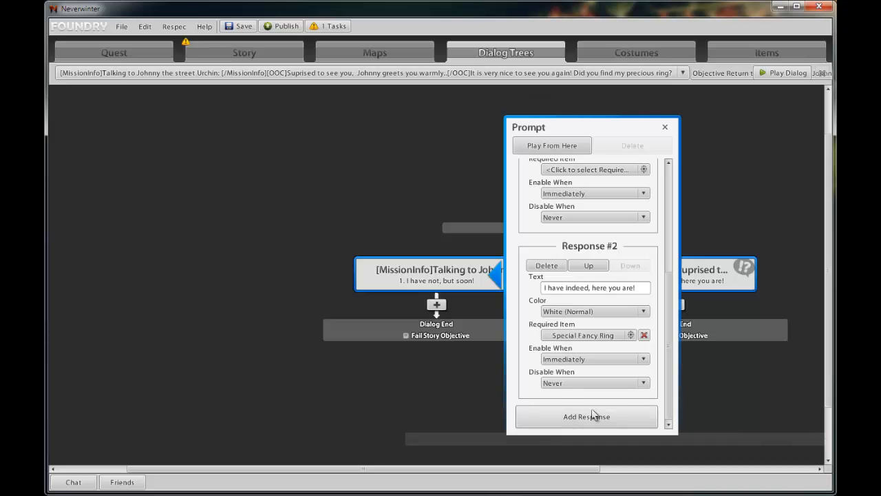
{"action": "left_click", "coordinate": [665, 127]}
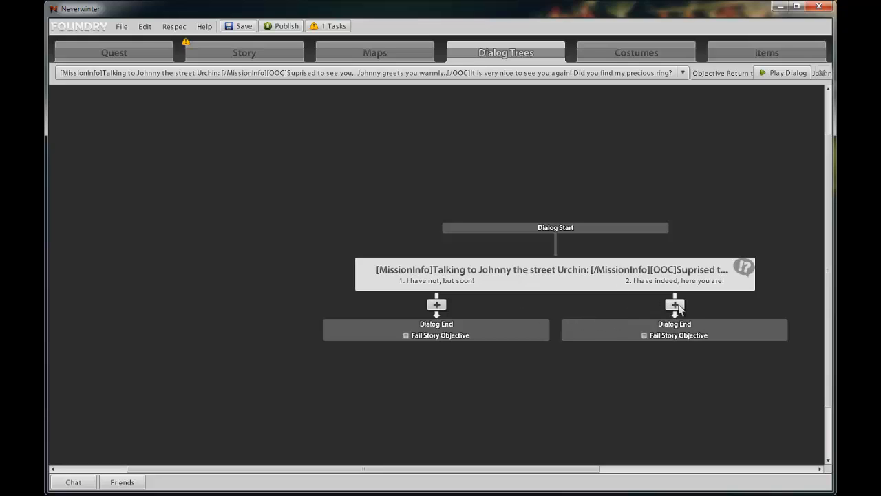
{"action": "left_click", "coordinate": [432, 336]}
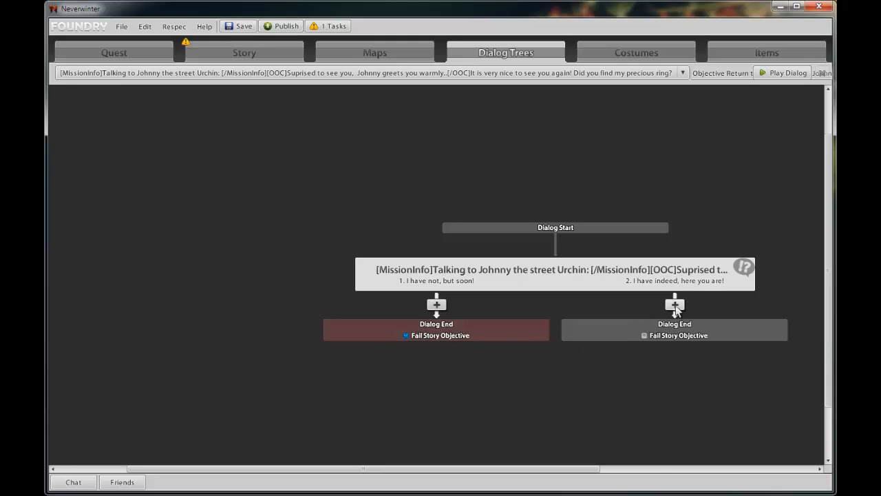
Step: Add a new prompt after the "I have indeed, here you are!" response and give it the "Closeup, happy" animation
{"action": "left_click", "coordinate": [674, 304]}
{"action": "left_click", "coordinate": [686, 340]}
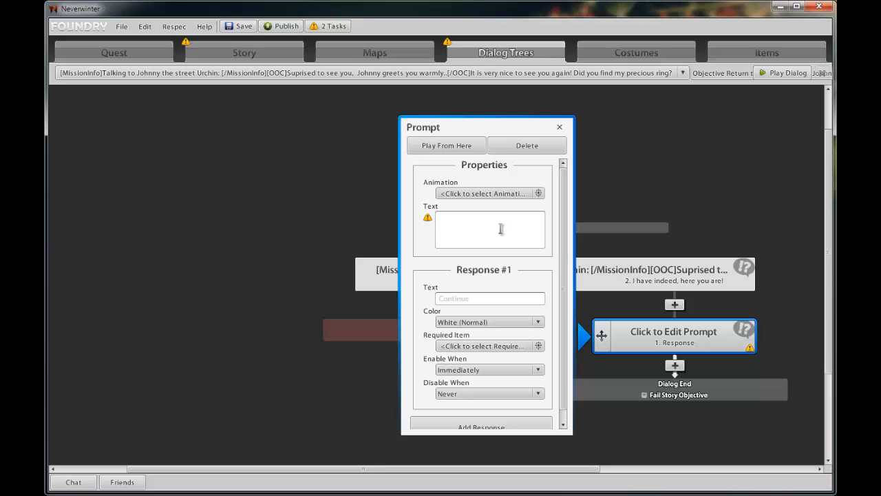
{"action": "left_click", "coordinate": [537, 195]}
{"action": "left_click", "coordinate": [566, 87]}
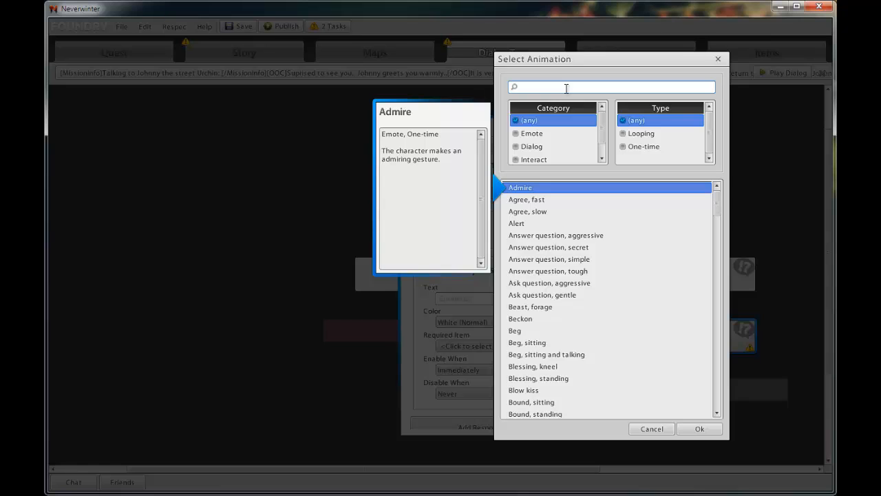
{"action": "type", "text": "hap"}
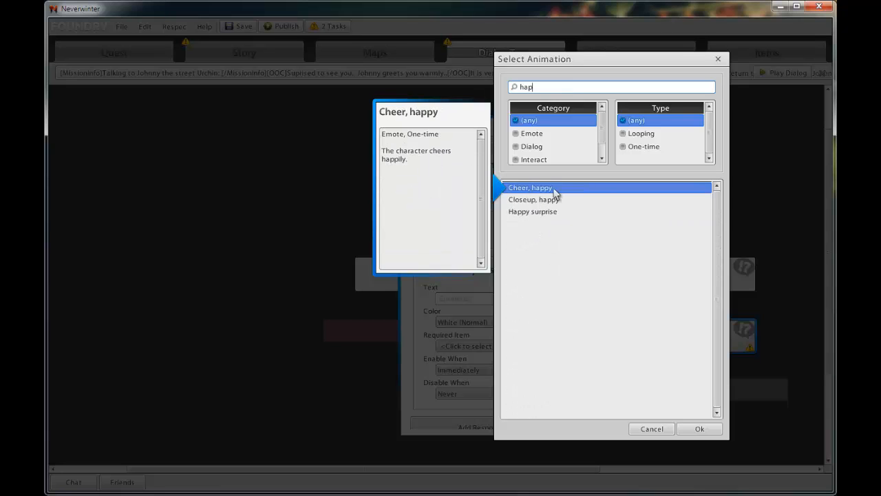
{"action": "left_click", "coordinate": [555, 200]}
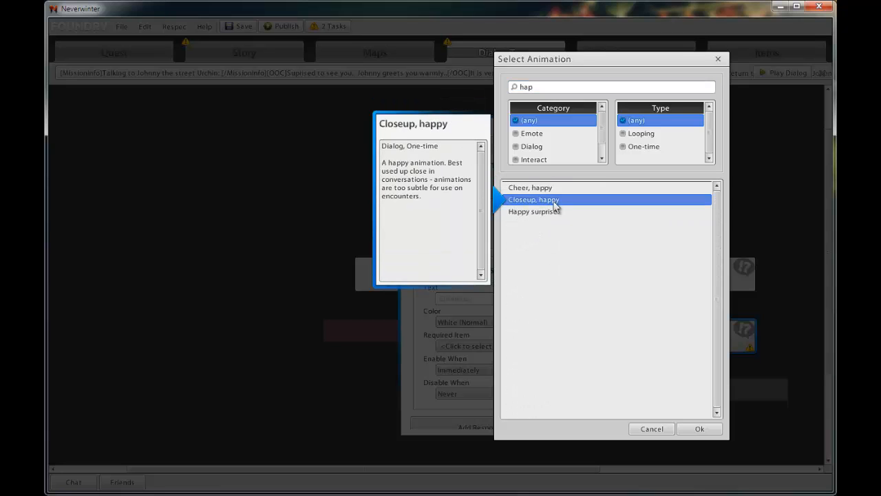
{"action": "left_click", "coordinate": [697, 428]}
Step: Enter the prompt text "Thank you ever so much, this is a wonderful day indeed. As promised your reward is over there in a chest inside the market!"
{"action": "left_click", "coordinate": [463, 225]}
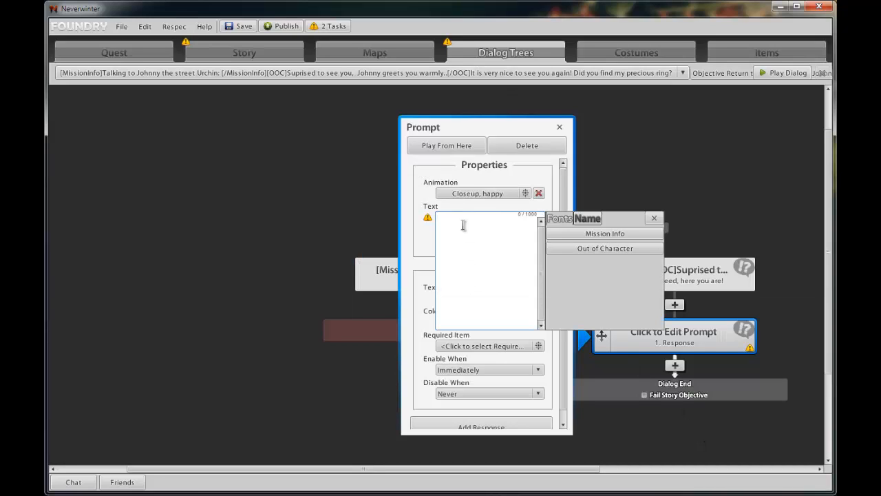
{"action": "type", "text": "Thank you ever so much, this is a wonderful day indeed.  As promised your reward is over there in a chest inside the market!"}
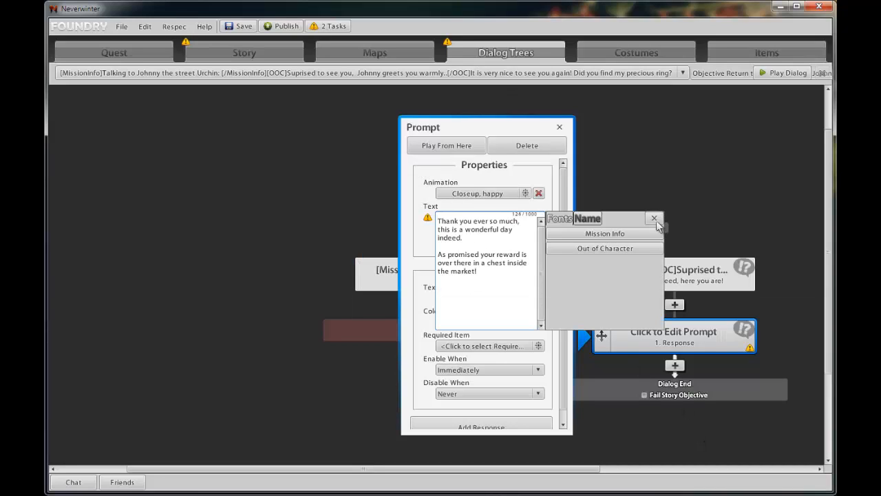
{"action": "left_click", "coordinate": [654, 219]}
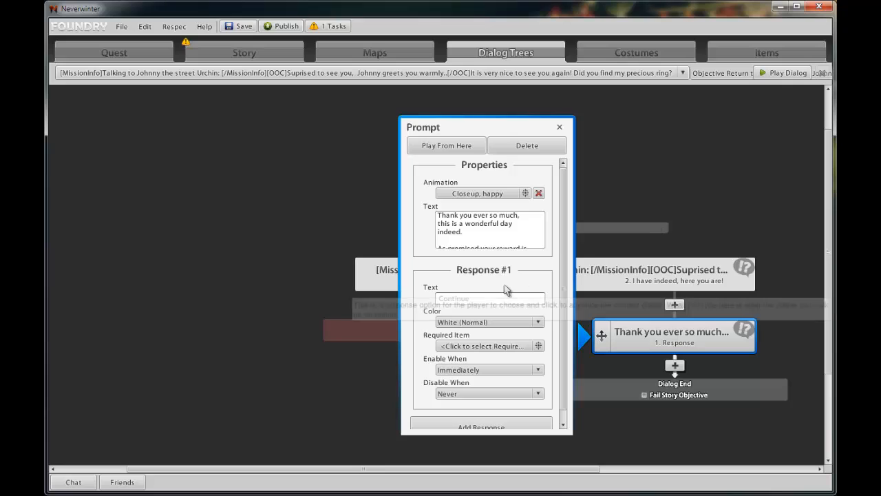
Step: Set the prompt's response to "Thank you and I am glad I could help you!" in Orange (Quest Choice) and save the project
{"action": "left_click", "coordinate": [500, 298]}
{"action": "key", "text": "ctrl+v"}
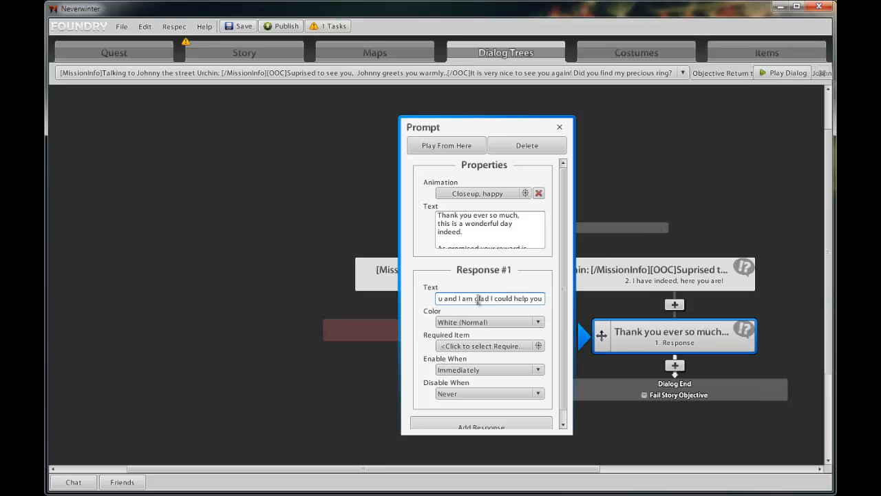
{"action": "type", "text": "!"}
{"action": "left_click", "coordinate": [488, 321]}
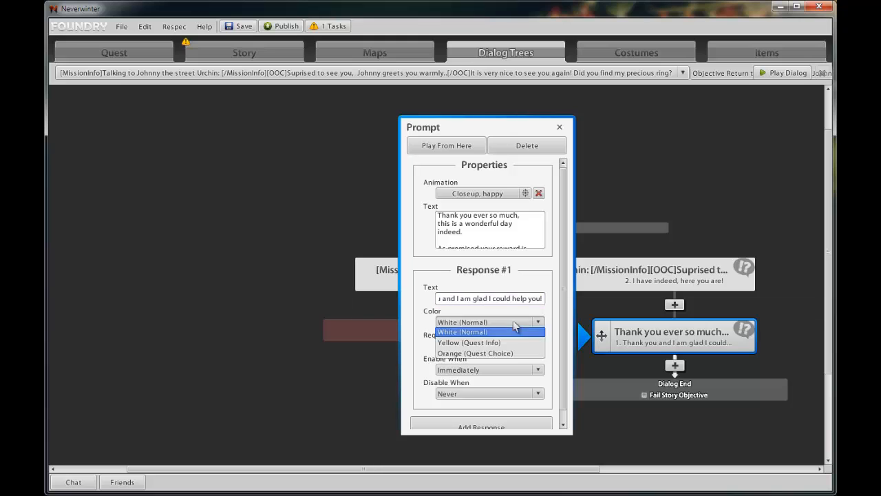
{"action": "left_click", "coordinate": [489, 354]}
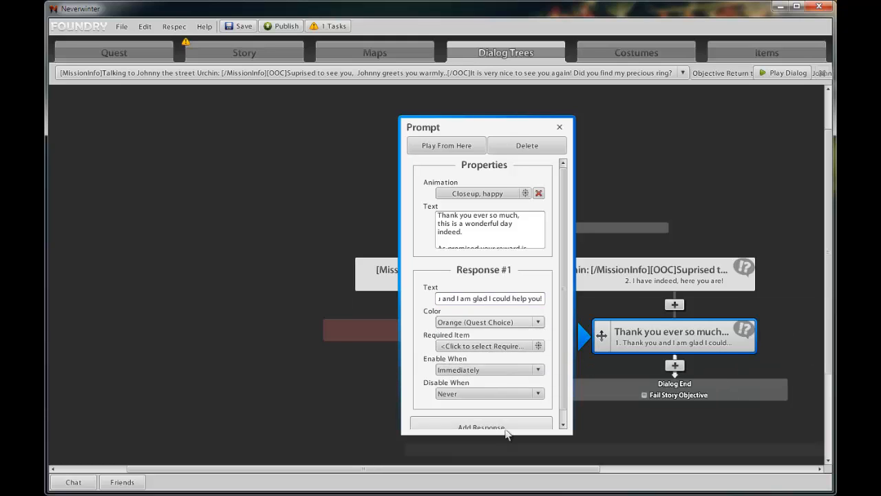
{"action": "left_click", "coordinate": [559, 127]}
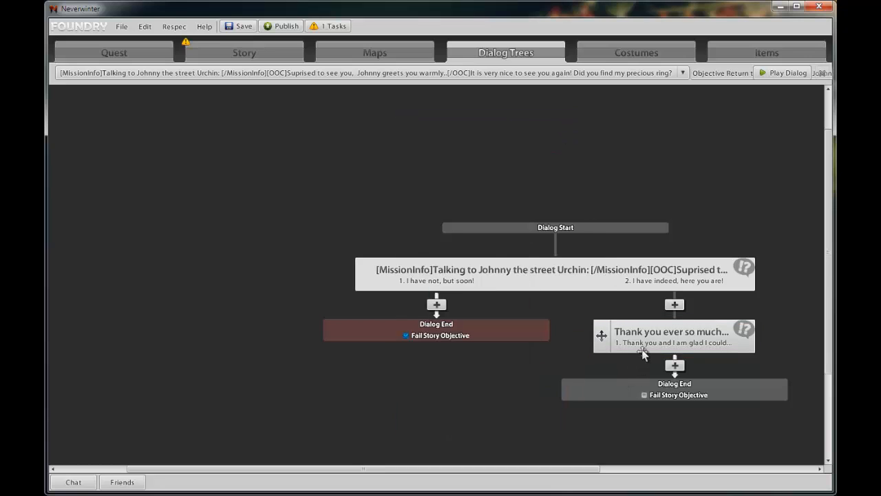
{"action": "left_click", "coordinate": [236, 27]}
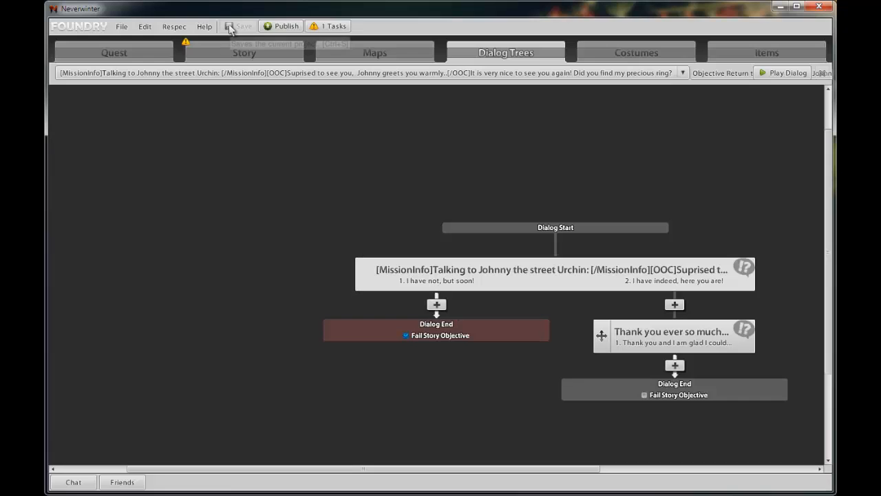
Step: Set the story's quest reward chest to the one inside the Marketplace in Protector's Enclave and save the project
{"action": "left_click", "coordinate": [223, 54]}
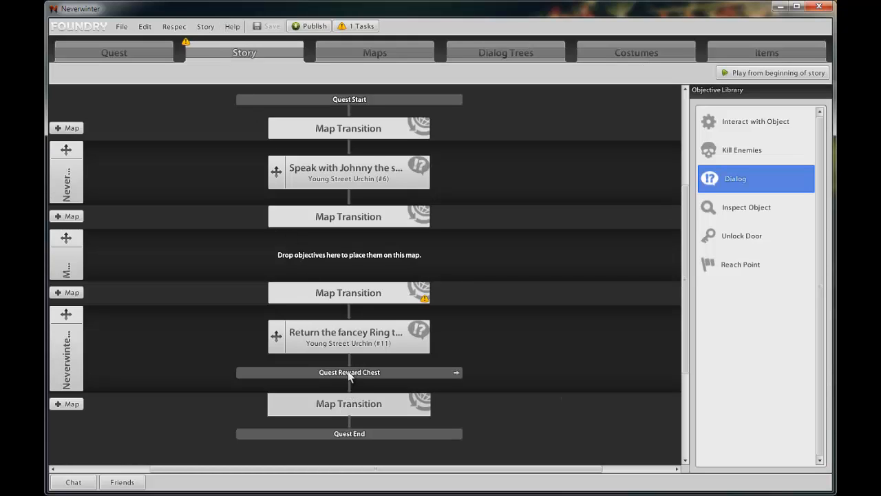
{"action": "left_click", "coordinate": [457, 372]}
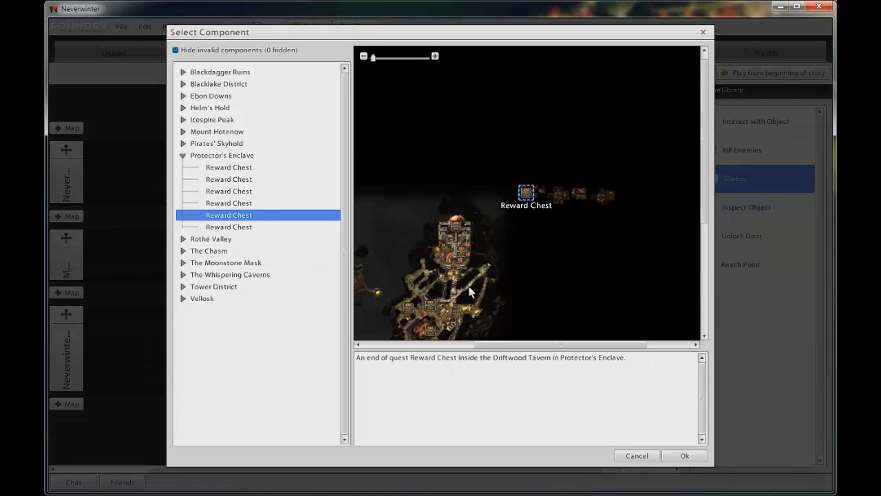
{"action": "left_click_drag", "start_coordinate": [456, 297], "coordinate": [521, 225]}
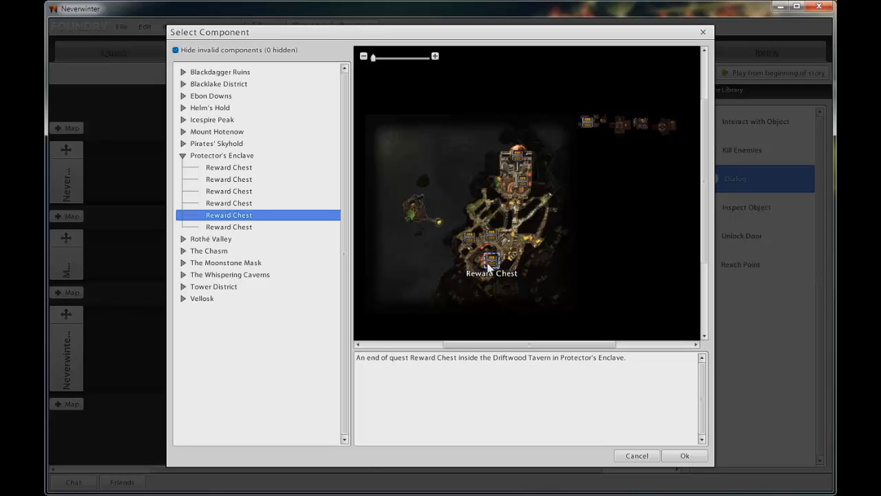
{"action": "scroll", "coordinate": [554, 169], "scroll_direction": "up", "scroll_amount": 4}
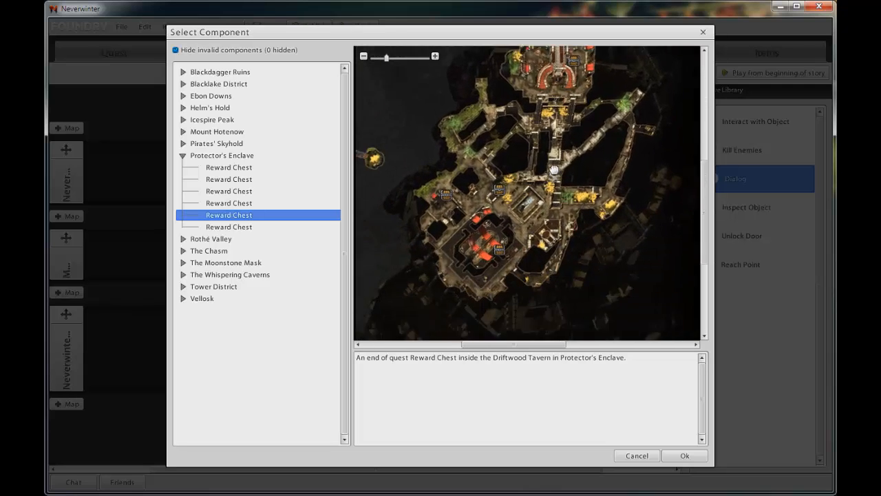
{"action": "left_click_drag", "start_coordinate": [554, 169], "coordinate": [589, 84]}
{"action": "scroll", "coordinate": [516, 168], "scroll_direction": "up", "scroll_amount": 2}
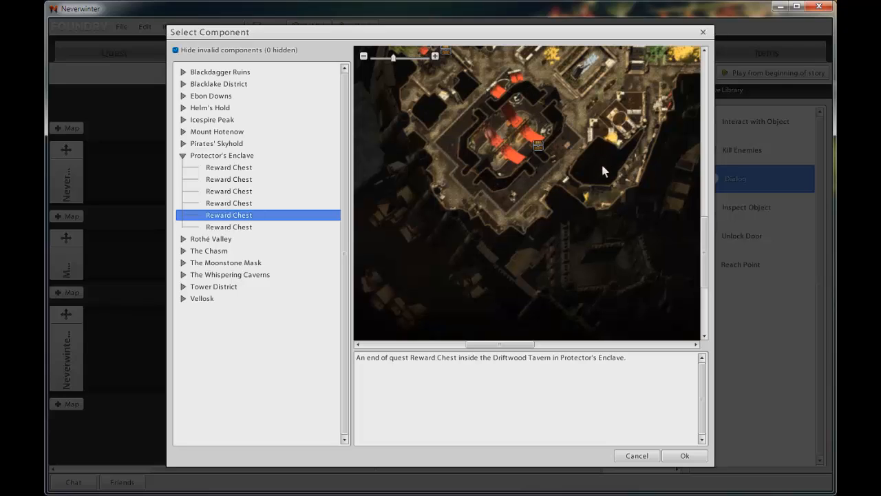
{"action": "left_click", "coordinate": [538, 146]}
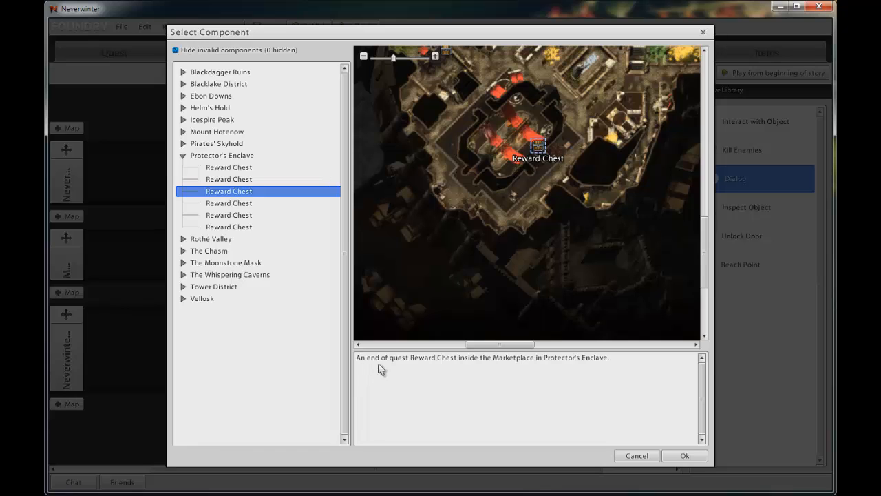
{"action": "left_click", "coordinate": [699, 459]}
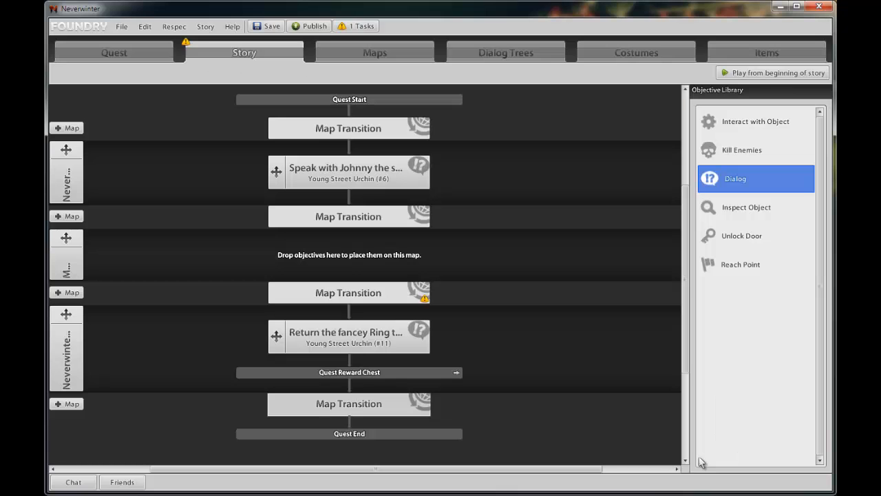
{"action": "left_click", "coordinate": [271, 26]}
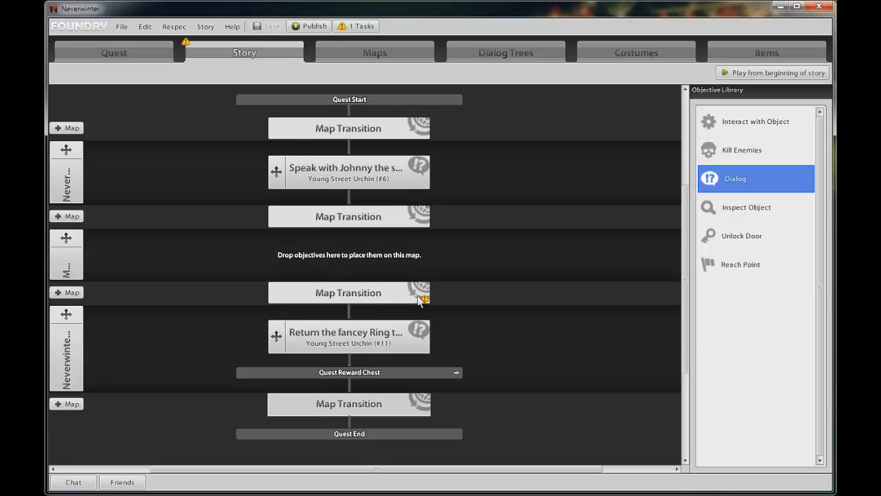
Step: Check the map transition's warning, open the A Thieves Sewer map and filter its detail assets by "door"
{"action": "mouse_move", "coordinate": [423, 300]}
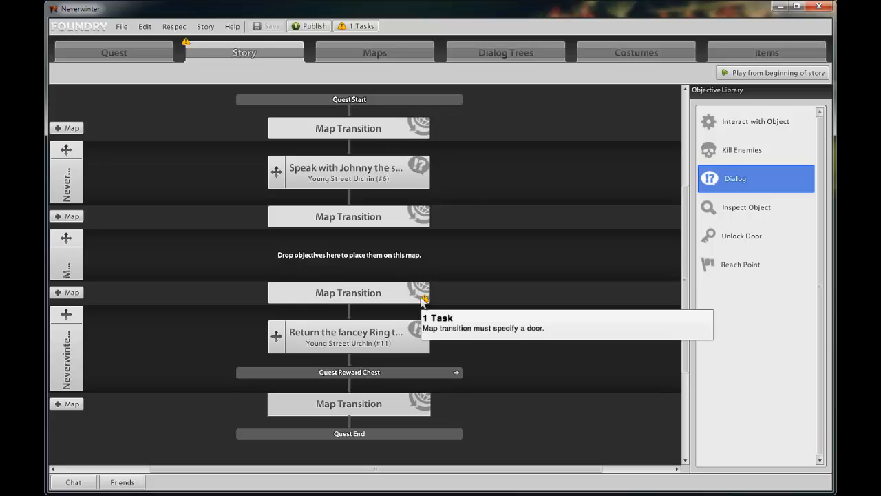
{"action": "left_click", "coordinate": [373, 54]}
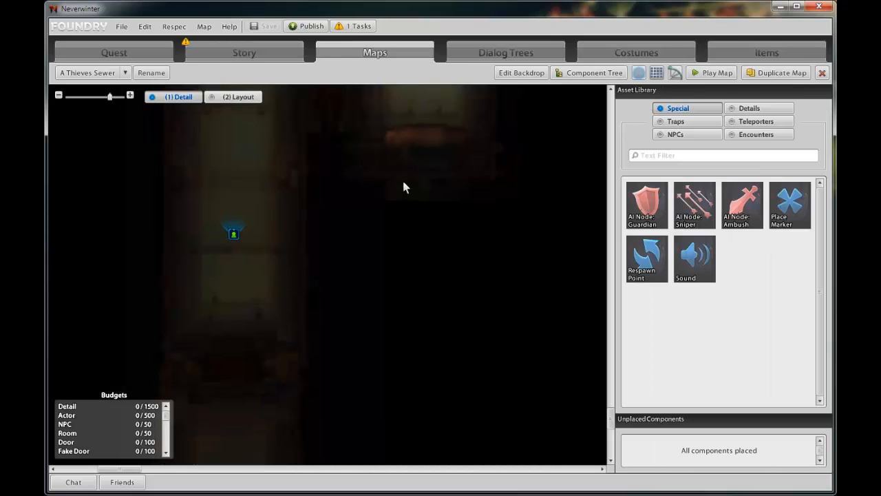
{"action": "scroll", "coordinate": [402, 180], "scroll_direction": "down", "scroll_amount": 3}
{"action": "scroll", "coordinate": [317, 278], "scroll_direction": "down", "scroll_amount": 1}
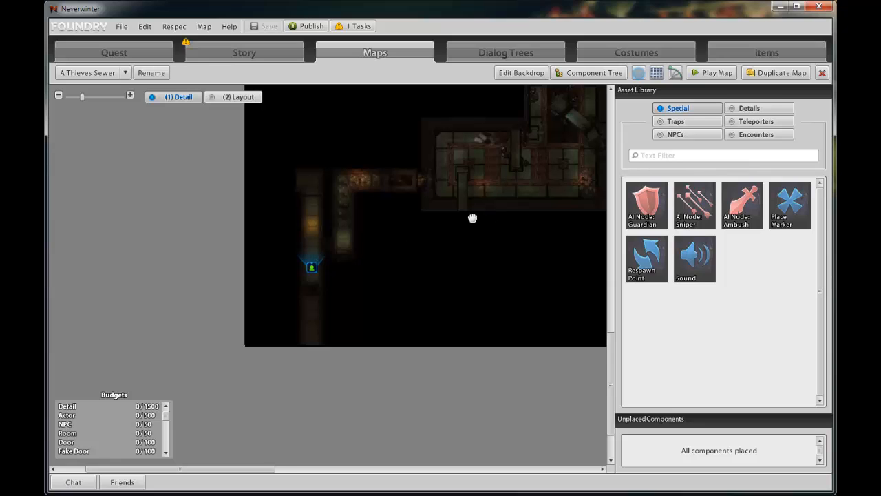
{"action": "left_click_drag", "start_coordinate": [472, 218], "coordinate": [329, 286]}
{"action": "scroll", "coordinate": [509, 166], "scroll_direction": "up", "scroll_amount": 2}
{"action": "left_click_drag", "start_coordinate": [525, 142], "coordinate": [321, 342]}
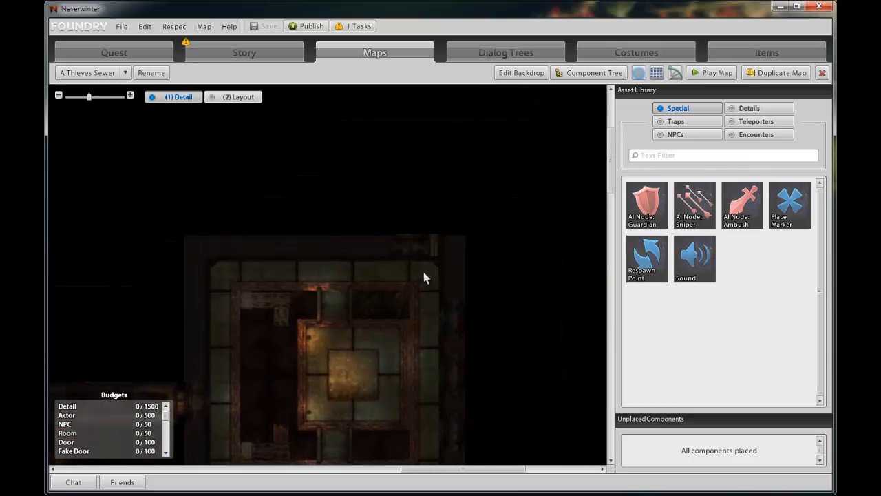
{"action": "left_click", "coordinate": [757, 109]}
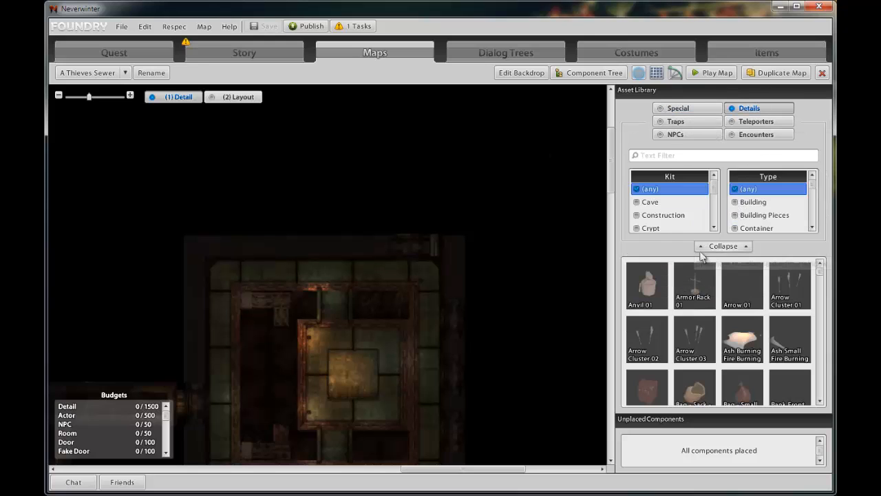
{"action": "left_click", "coordinate": [678, 155]}
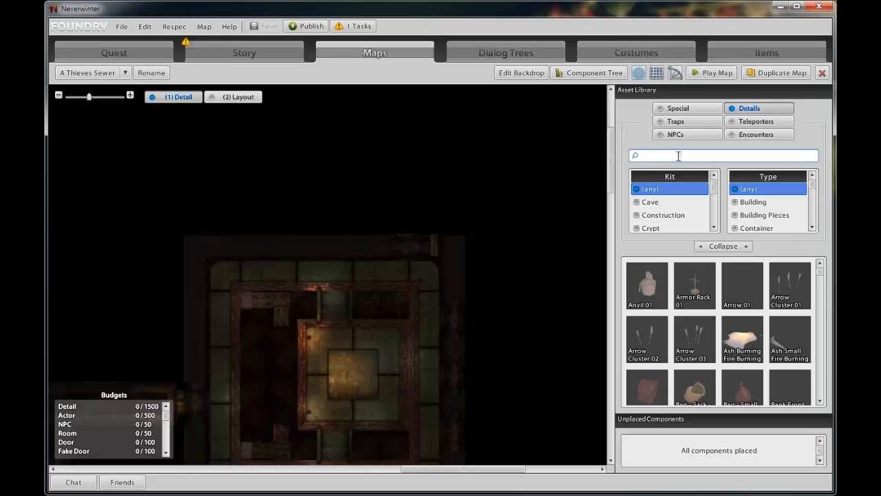
{"action": "type", "text": "door"}
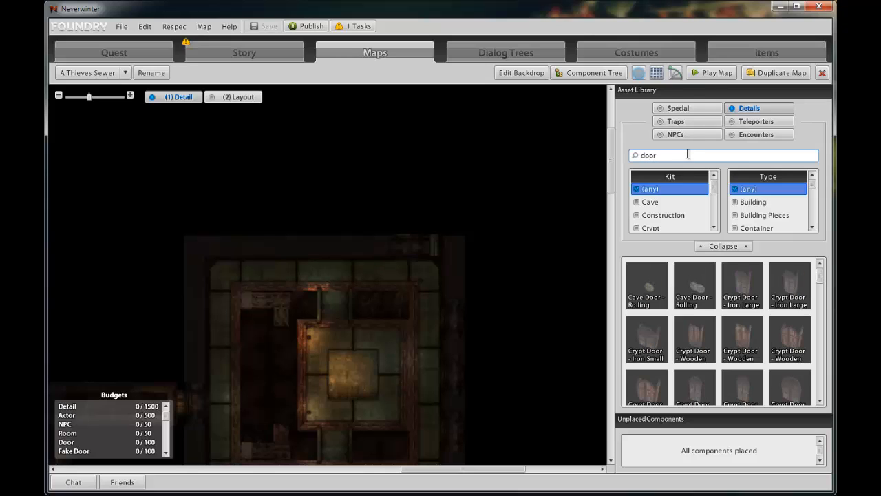
Step: Place a Sewer Entrance Door 01 in the upper-right corner of the sewer's northernmost room
{"action": "scroll", "coordinate": [740, 324], "scroll_direction": "down", "scroll_amount": 10}
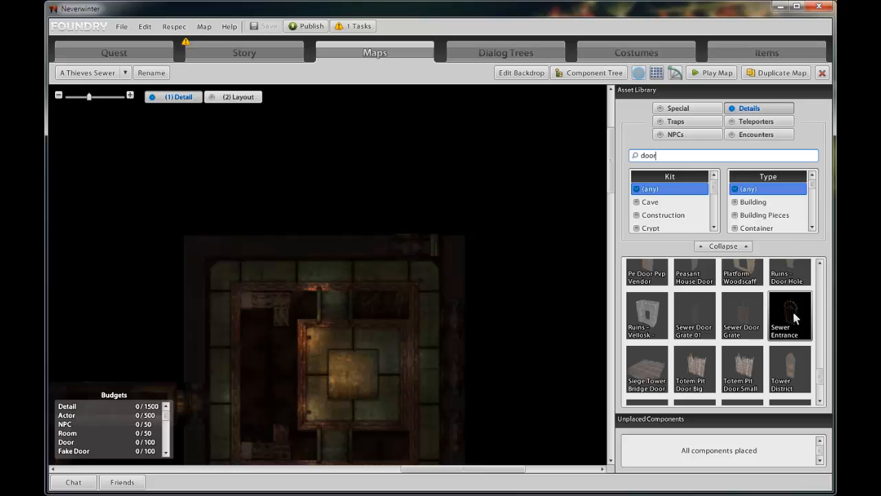
{"action": "mouse_move", "coordinate": [793, 311]}
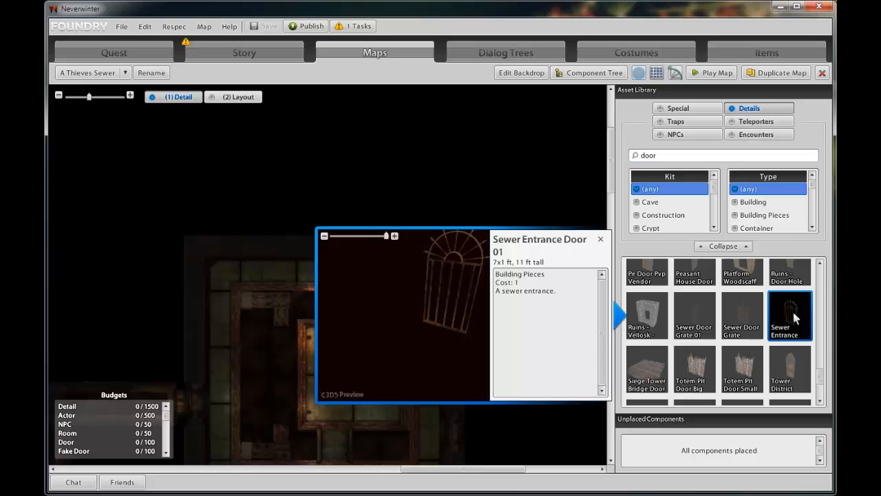
{"action": "left_click_drag", "start_coordinate": [793, 312], "coordinate": [409, 285]}
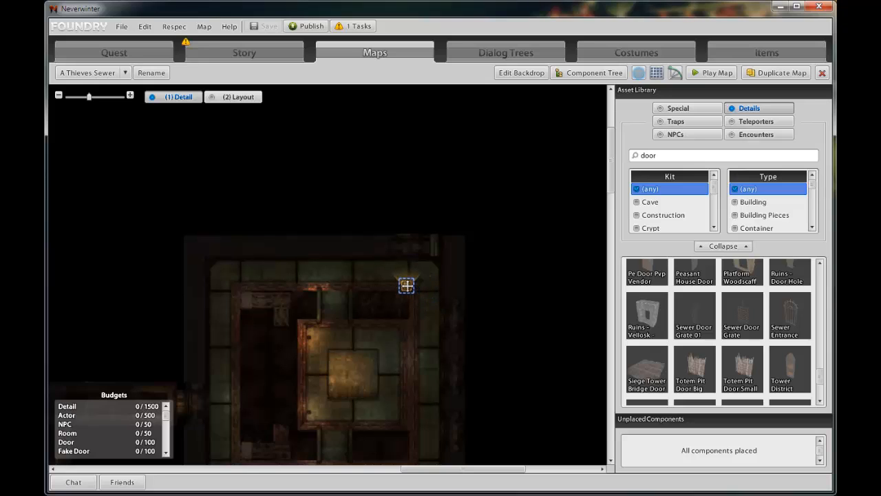
{"action": "left_click_drag", "start_coordinate": [406, 285], "coordinate": [405, 285]}
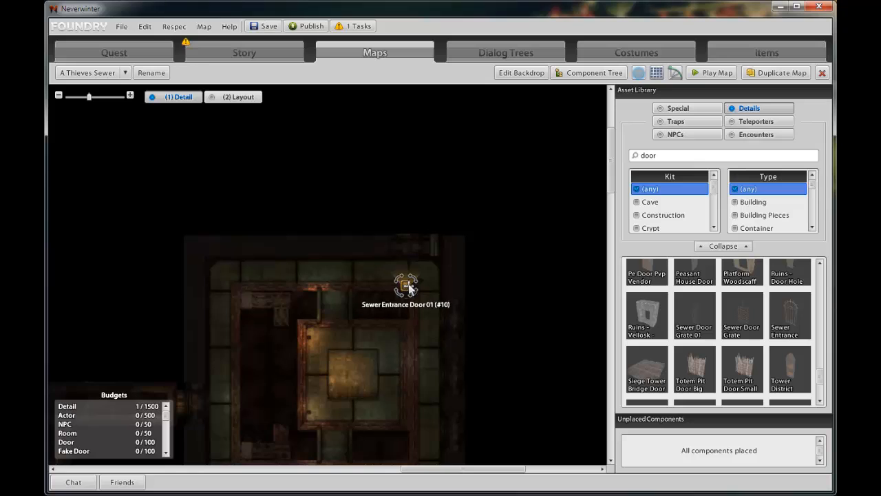
{"action": "right_click", "coordinate": [423, 343]}
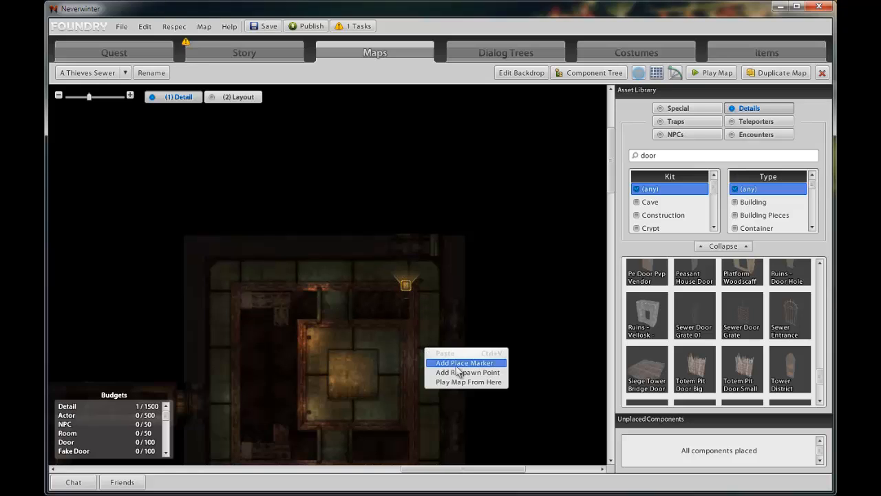
{"action": "left_click", "coordinate": [411, 346]}
Step: Clear the asset filter, place a Respawn Point on the upper walkway of the neighbouring sewer room and rotate it to 180 degrees
{"action": "right_click_drag", "start_coordinate": [420, 331], "coordinate": [607, 148]}
{"action": "right_click_drag", "start_coordinate": [326, 267], "coordinate": [480, 230]}
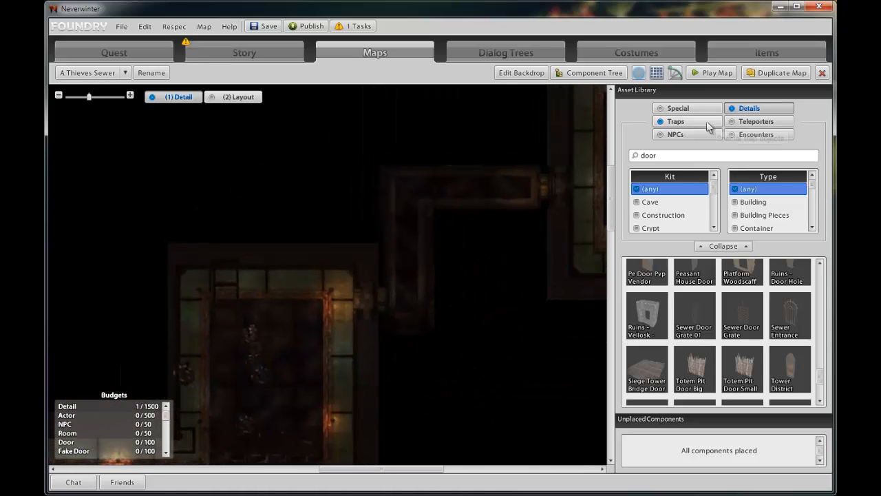
{"action": "left_click", "coordinate": [681, 110]}
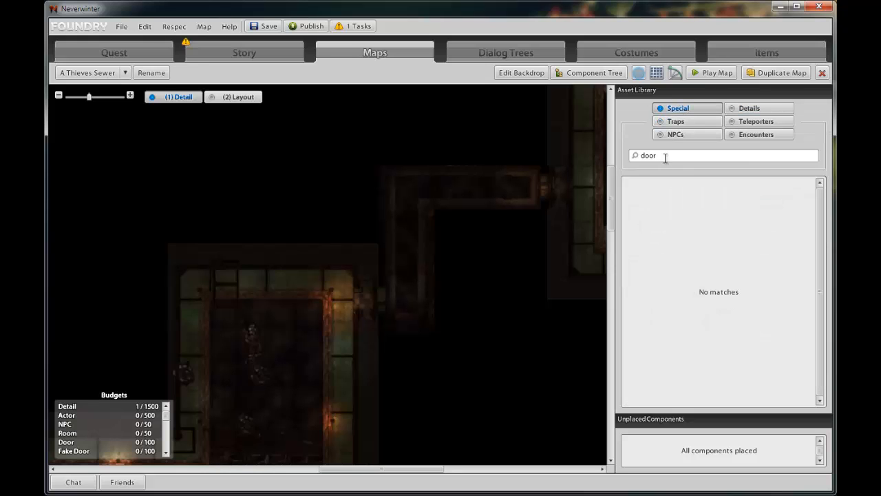
{"action": "double_click", "coordinate": [665, 155]}
{"action": "key", "text": "BackSpace"}
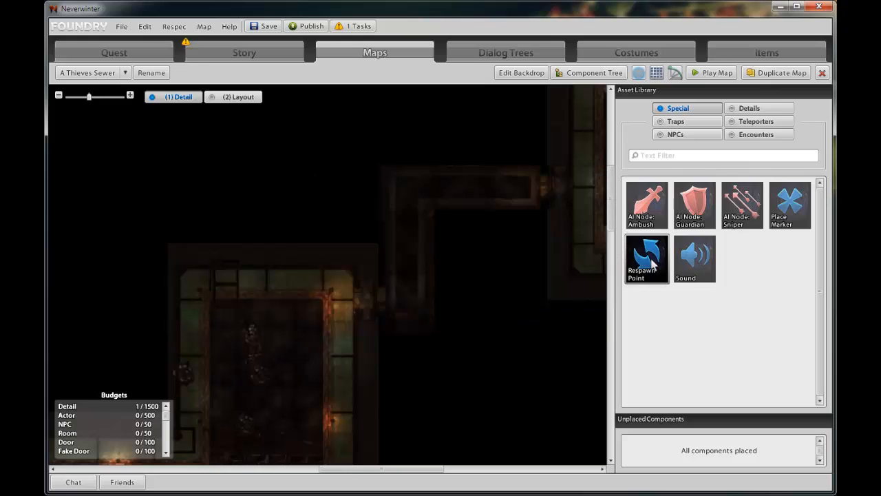
{"action": "mouse_move", "coordinate": [652, 262]}
{"action": "left_mouse_down"}
{"action": "mouse_move", "coordinate": [278, 283]}
{"action": "mouse_move", "coordinate": [300, 282]}
{"action": "left_mouse_up"}
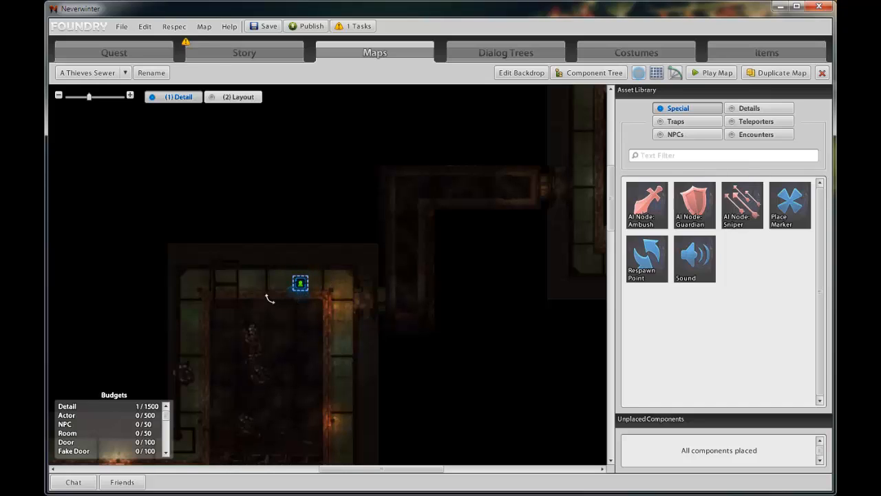
{"action": "left_click", "coordinate": [301, 284]}
{"action": "left_click_drag", "start_coordinate": [301, 280], "coordinate": [301, 280]}
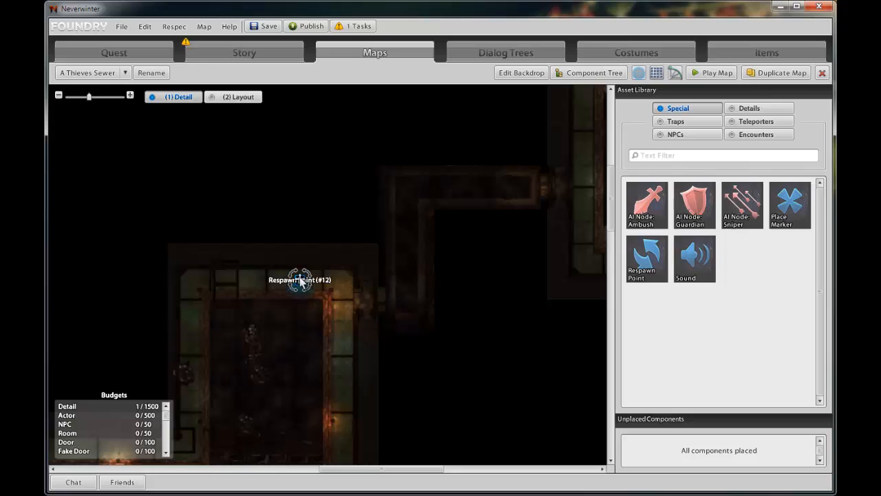
Step: Name the respawn point "Player ReSpawn Point (Campfire)"
{"action": "double_click", "coordinate": [300, 279]}
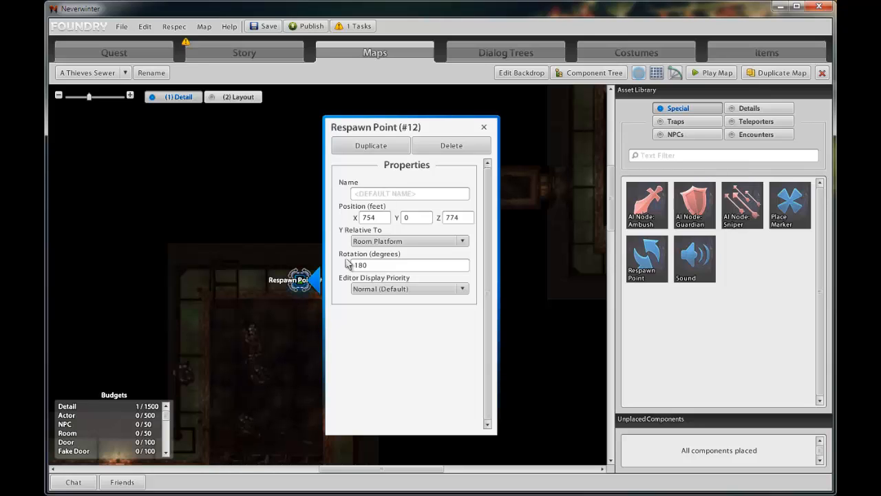
{"action": "left_click", "coordinate": [395, 195]}
{"action": "type", "text": "Play"}
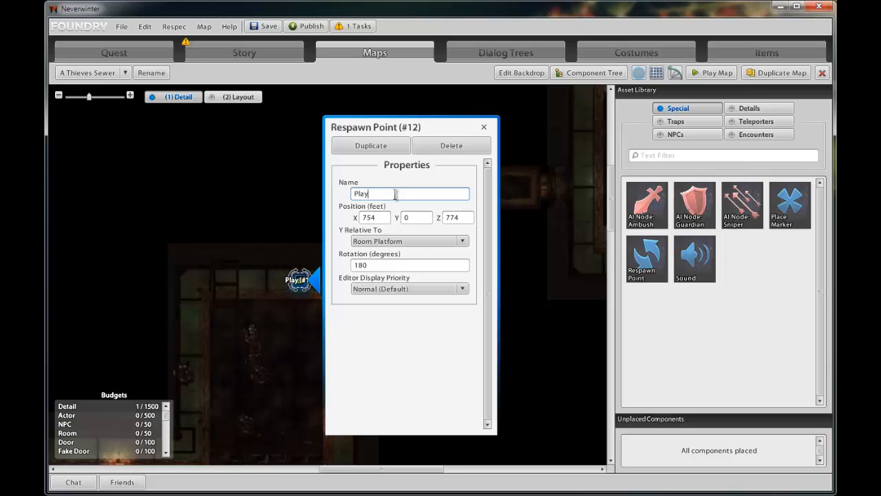
{"action": "type", "text": "er ReSpawn P"}
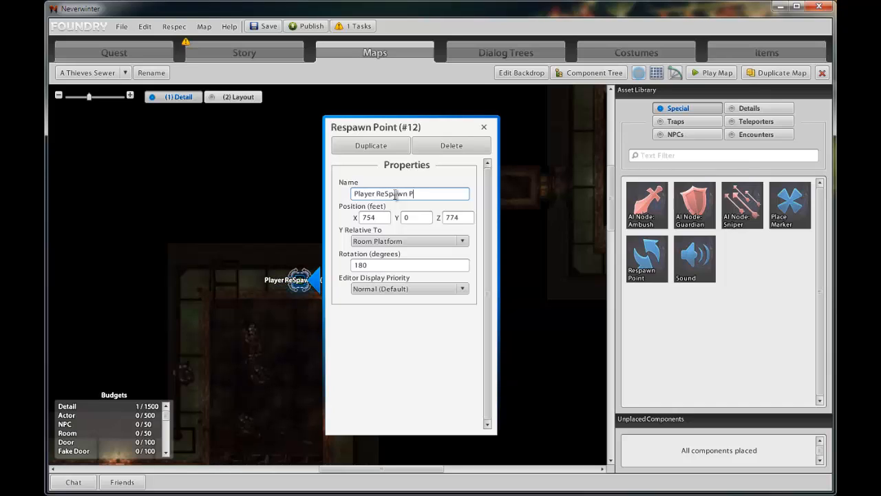
{"action": "type", "text": "oint (Ca"}
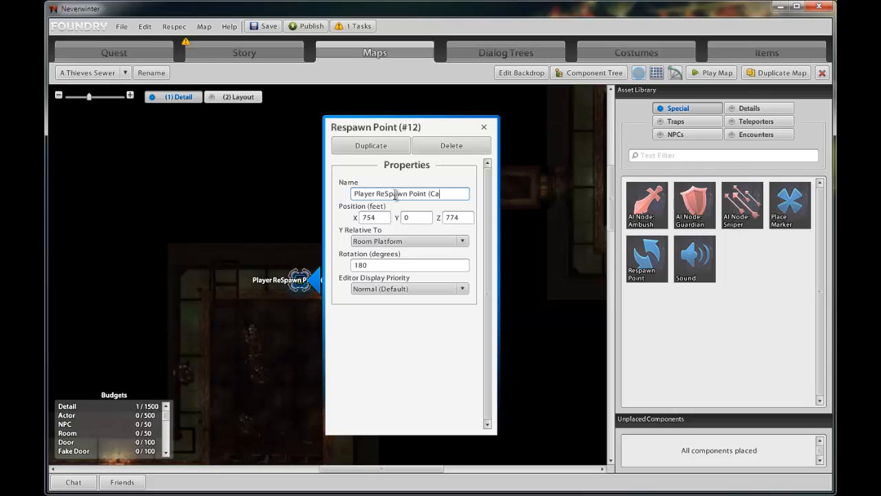
{"action": "type", "text": "mpfire)"}
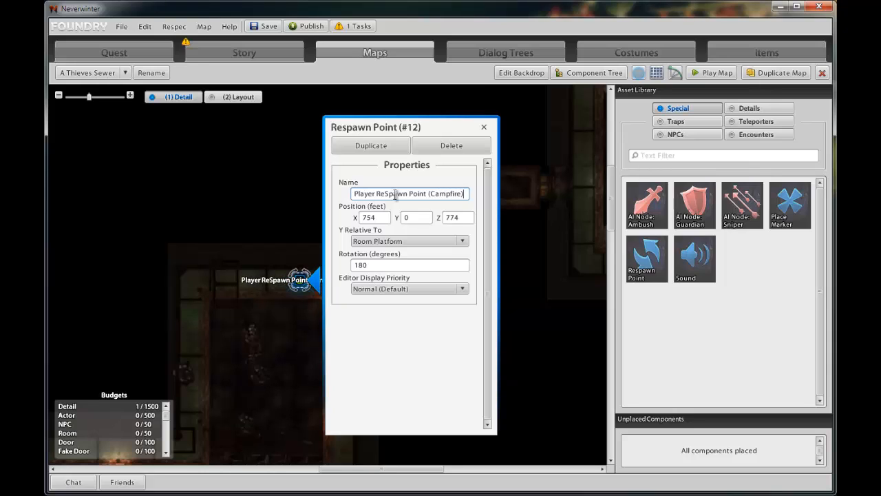
{"action": "left_click", "coordinate": [484, 126]}
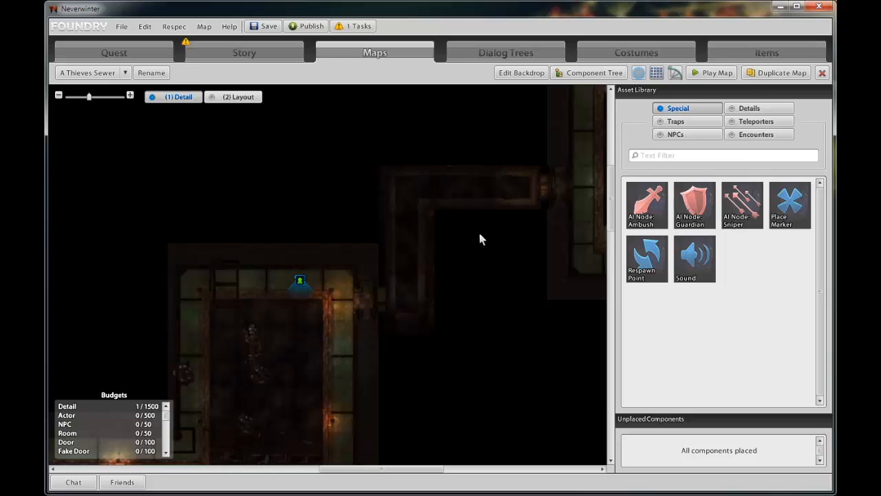
Step: Play the A Thieves Sewer map from the walkway near the respawn point and inspect the campfire
{"action": "right_click", "coordinate": [339, 315]}
{"action": "left_click", "coordinate": [363, 354]}
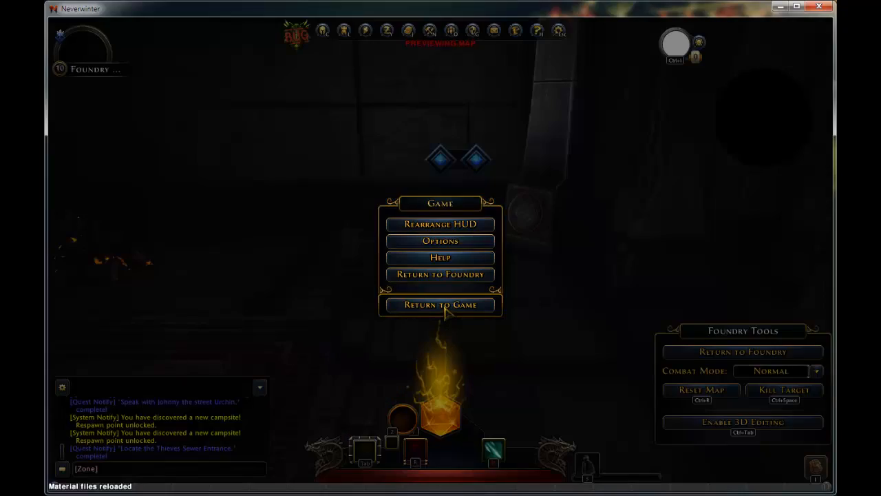
{"action": "left_click", "coordinate": [444, 307]}
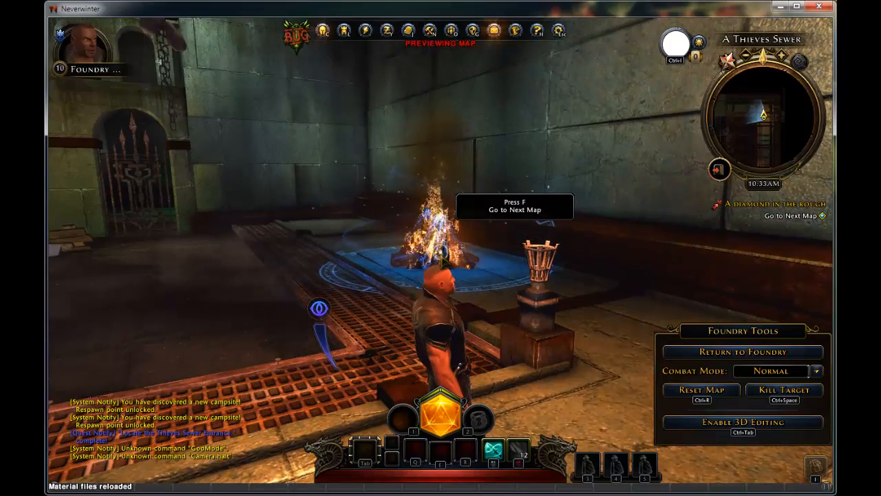
{"action": "key", "text": "w"}
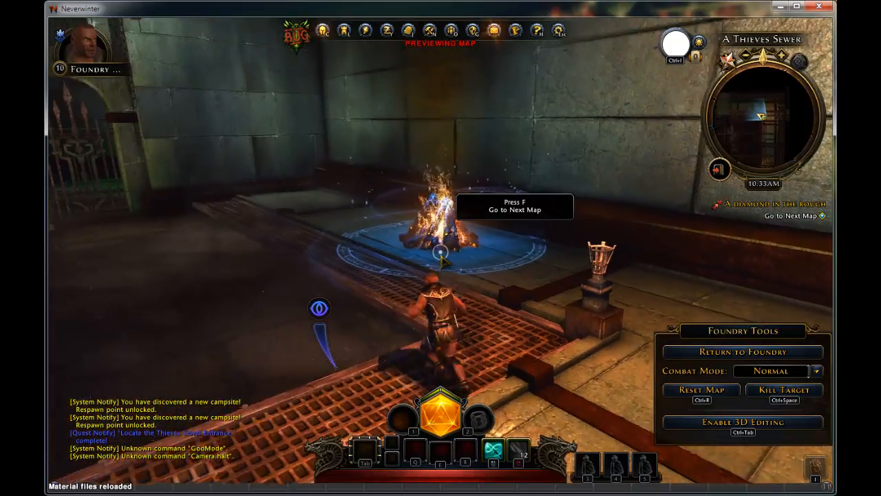
{"action": "key", "text": "w"}
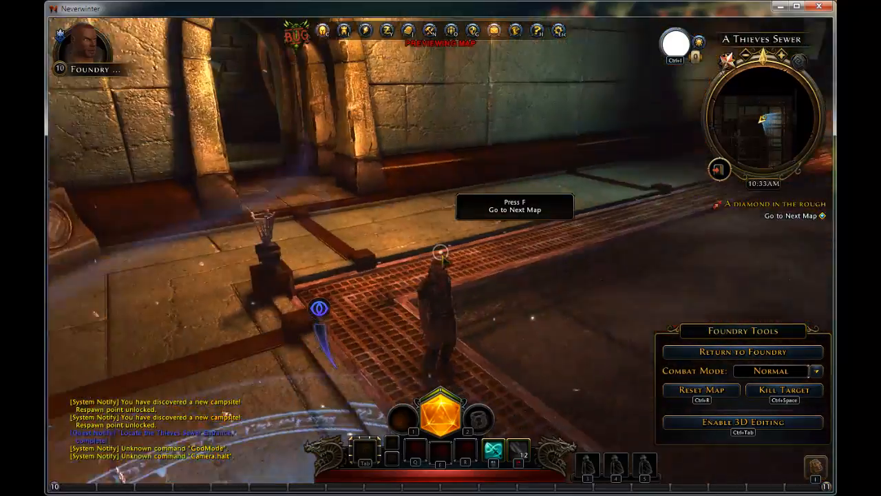
Step: Walk through the connecting corridor into the northernmost sewer room and examine where the entrance door stands
{"action": "key", "text": "w"}
{"action": "key", "text": "w"}
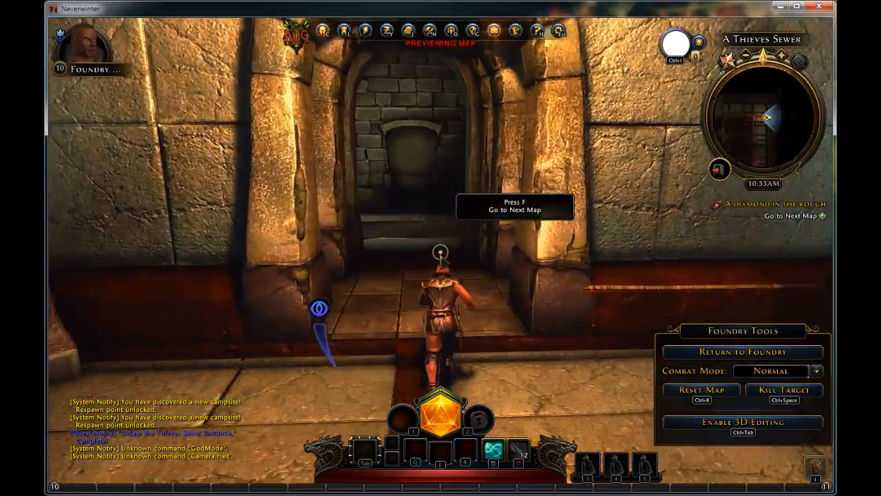
{"action": "key", "text": "w"}
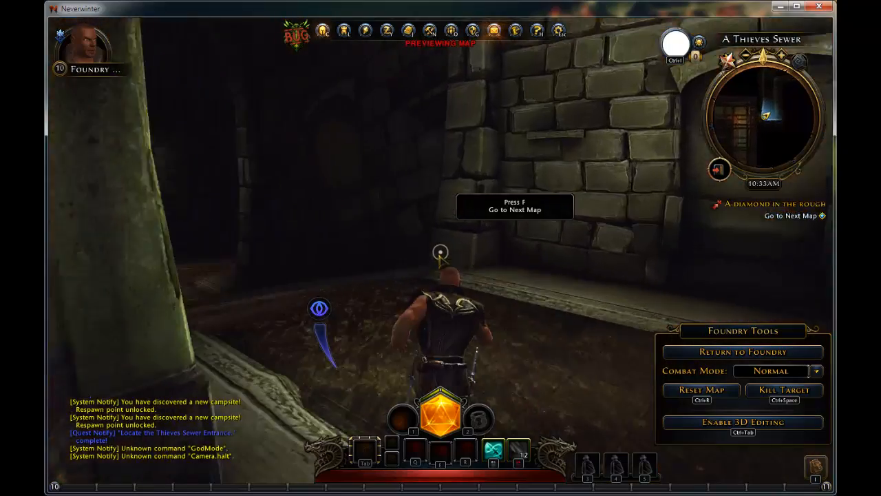
{"action": "key", "text": "w"}
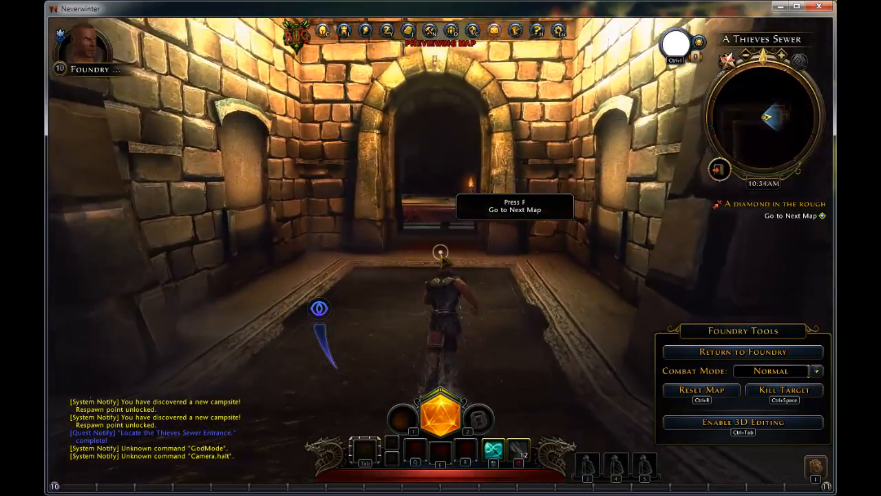
{"action": "key", "text": "w"}
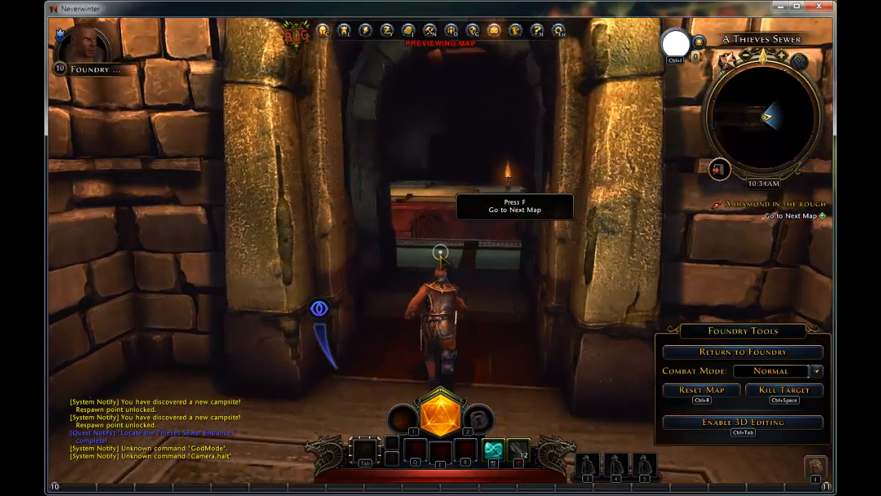
{"action": "key", "text": "w"}
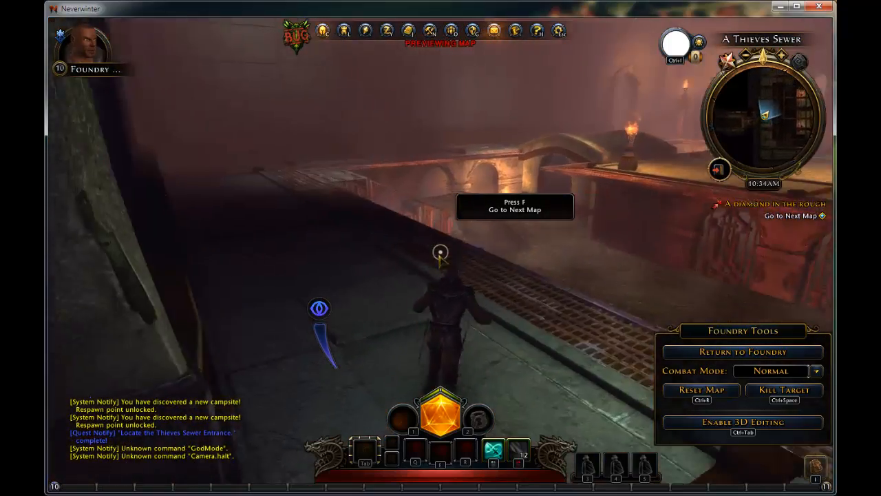
{"action": "key", "text": "w"}
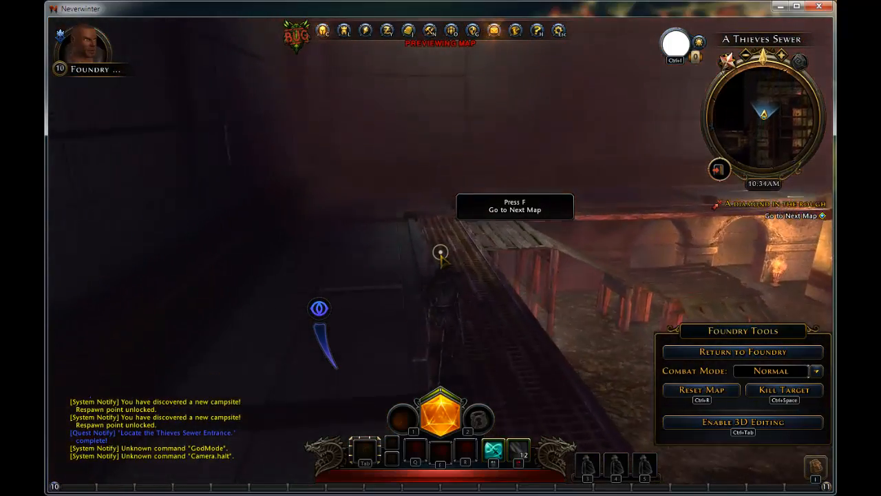
{"action": "key", "text": "w"}
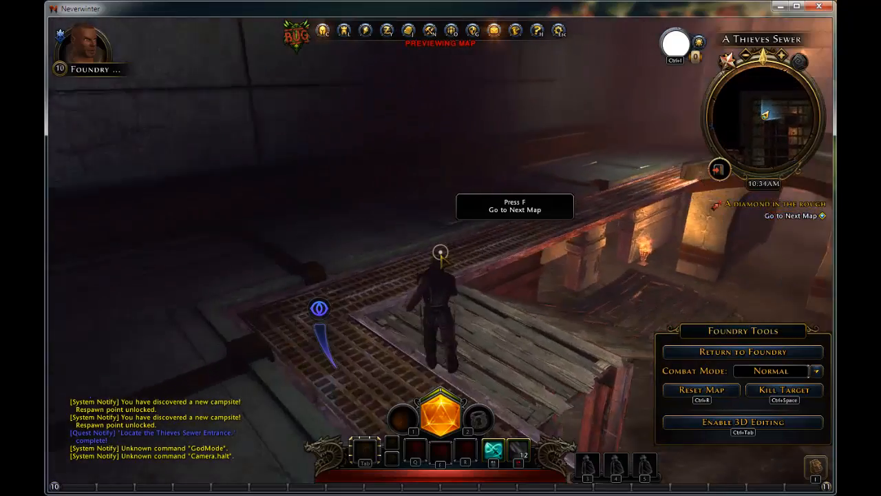
{"action": "key", "text": "w"}
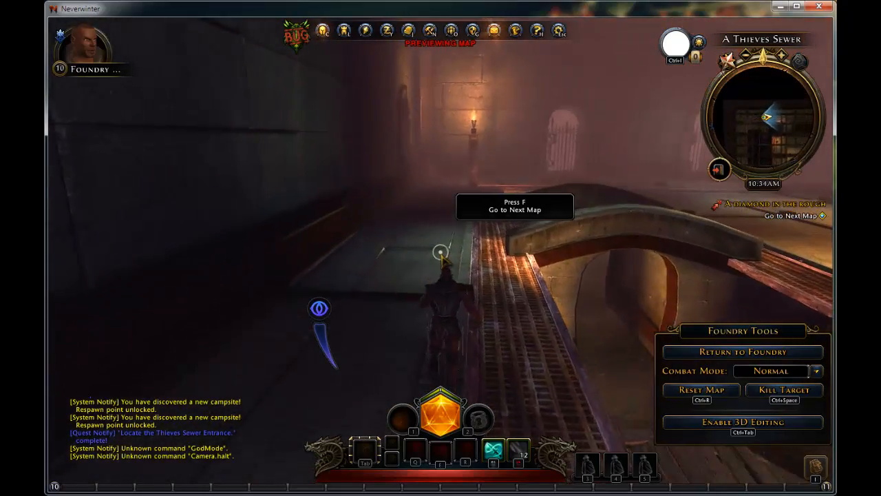
{"action": "key", "text": "w"}
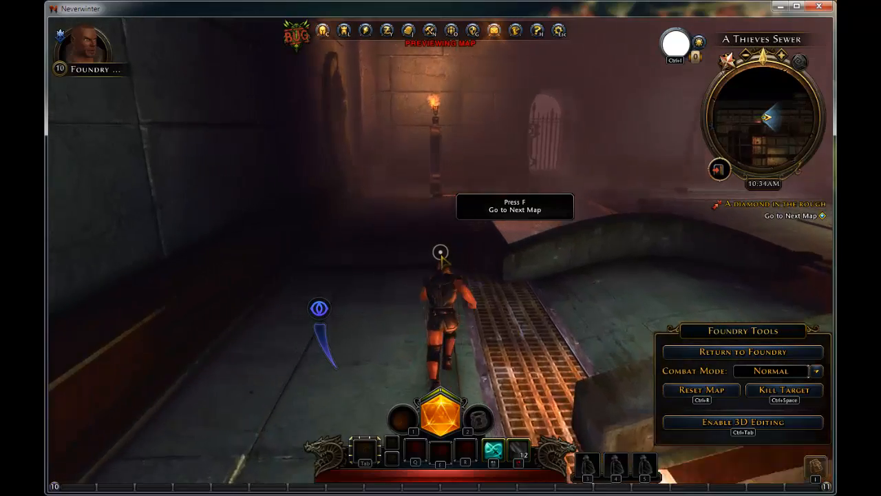
{"action": "key", "text": "w"}
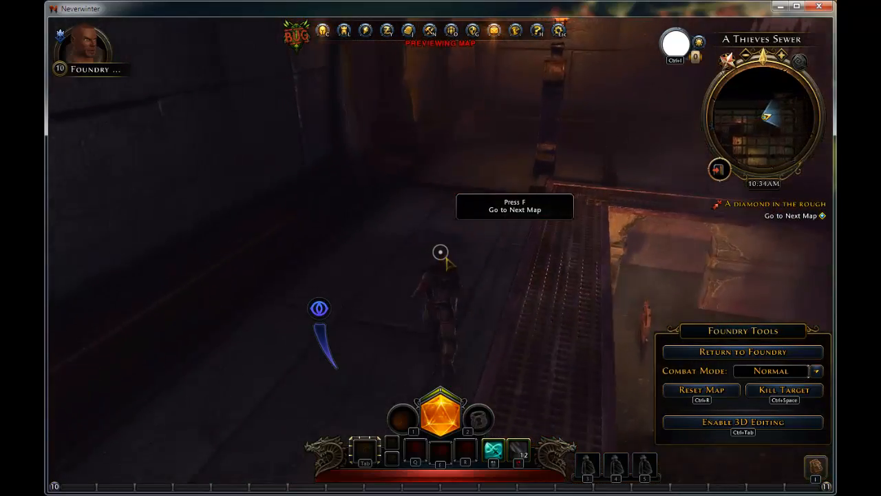
{"action": "key", "text": "d"}
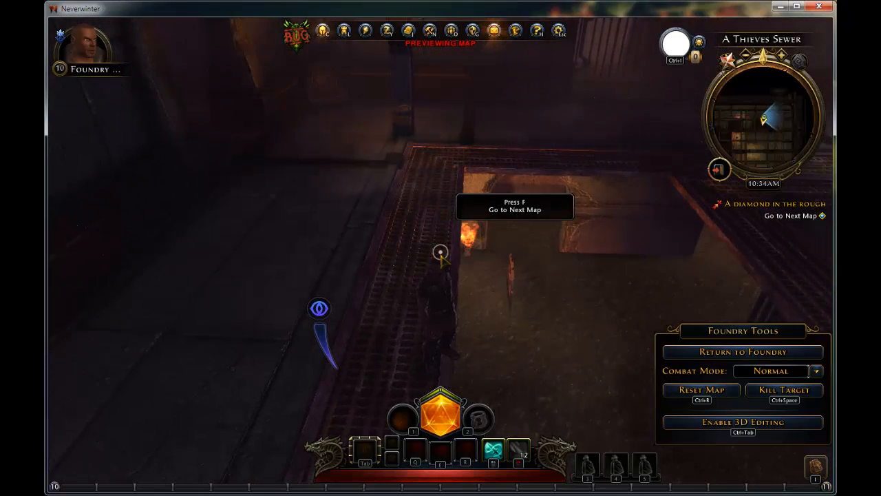
Step: Enable 3D editing and raise the sewer entrance door from the lower level up above the walkway
{"action": "key", "text": "ctrl+Tab"}
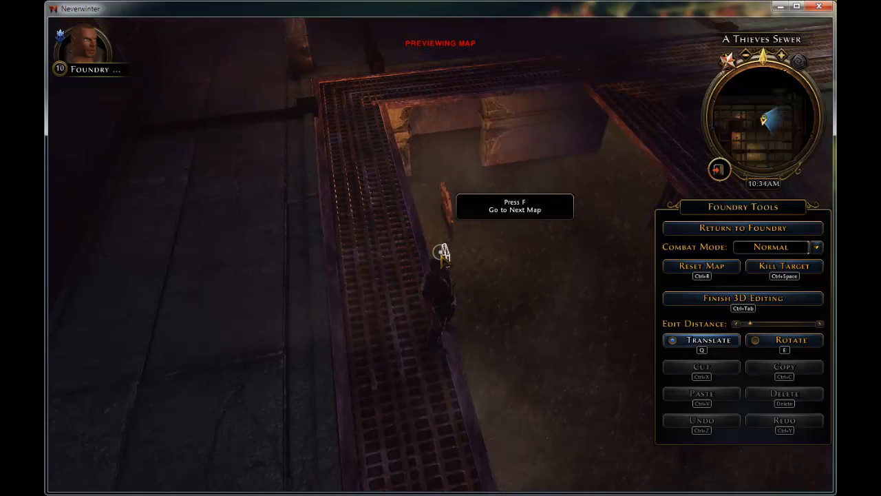
{"action": "left_click", "coordinate": [442, 253]}
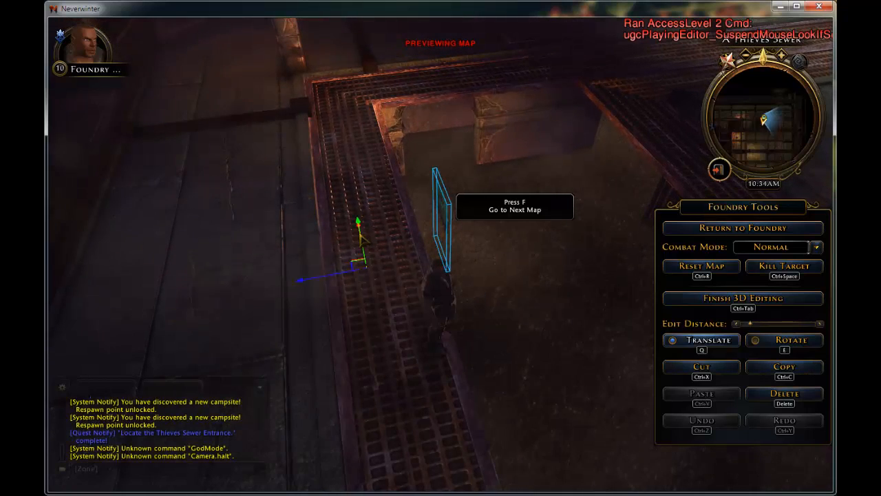
{"action": "left_click_drag", "start_coordinate": [361, 238], "coordinate": [363, 189]}
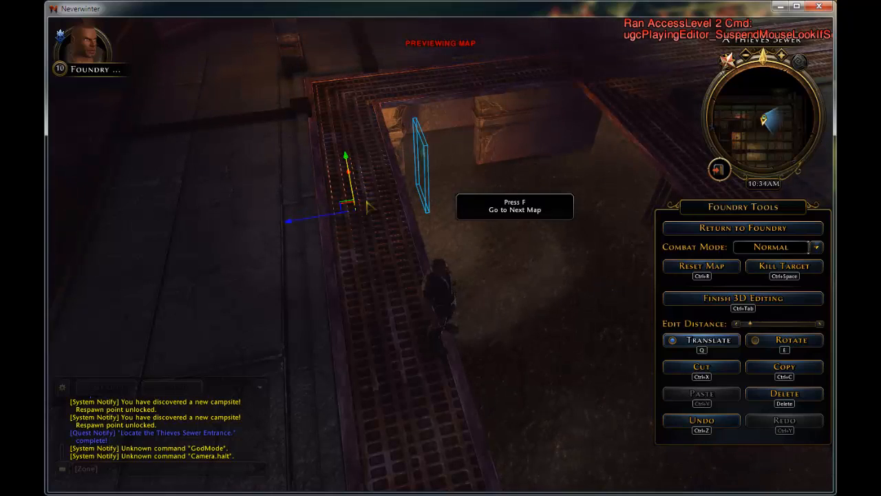
{"action": "left_click", "coordinate": [411, 241]}
{"action": "key", "text": "a"}
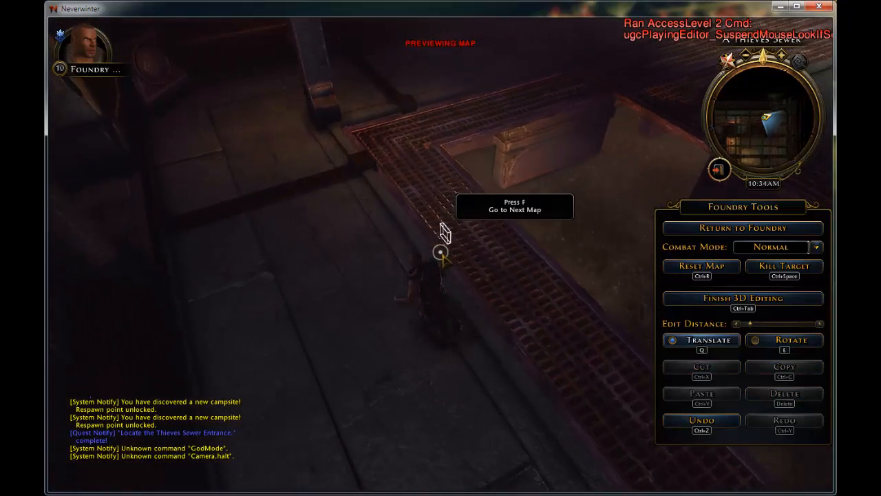
{"action": "left_click", "coordinate": [440, 251]}
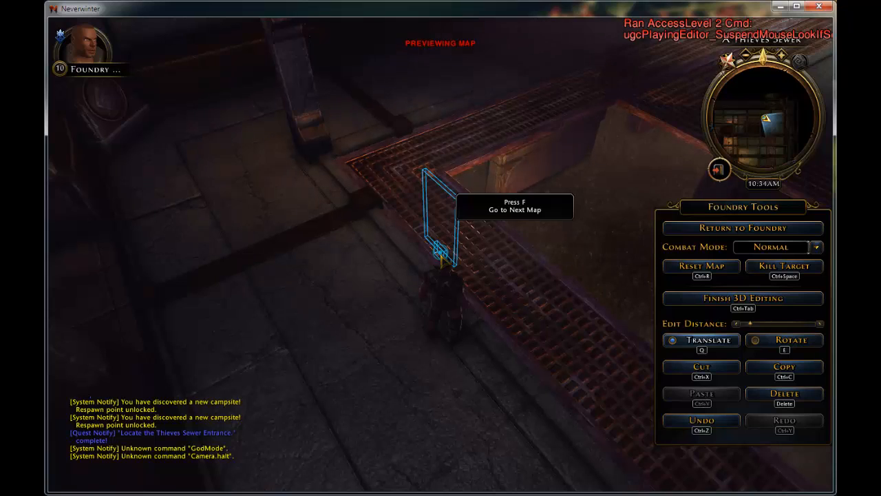
{"action": "left_click_drag", "start_coordinate": [369, 241], "coordinate": [368, 78]}
{"action": "left_click", "coordinate": [458, 157]}
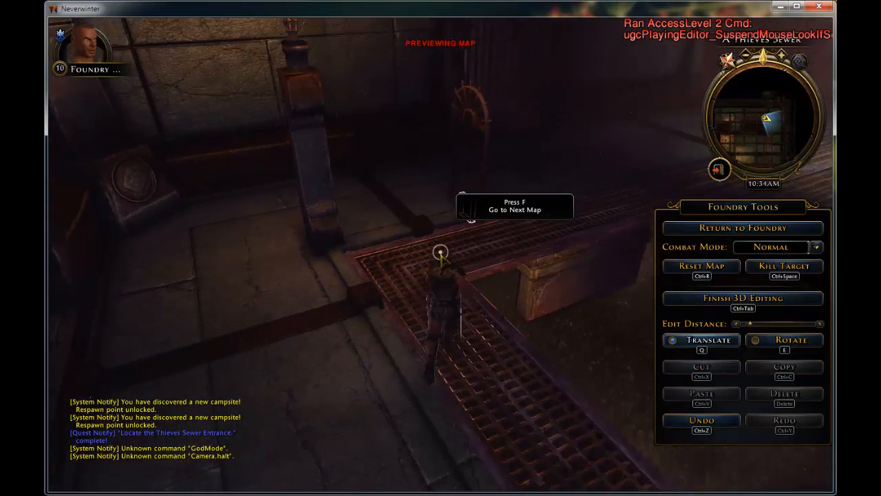
Step: Move the sewer entrance door back across the walkway toward the archway in the wall
{"action": "key", "text": "w"}
{"action": "key", "text": "d"}
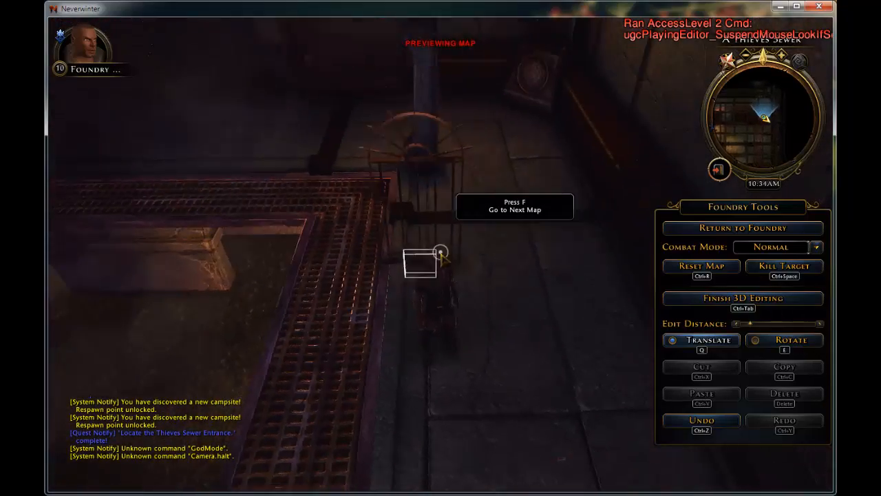
{"action": "key", "text": "a"}
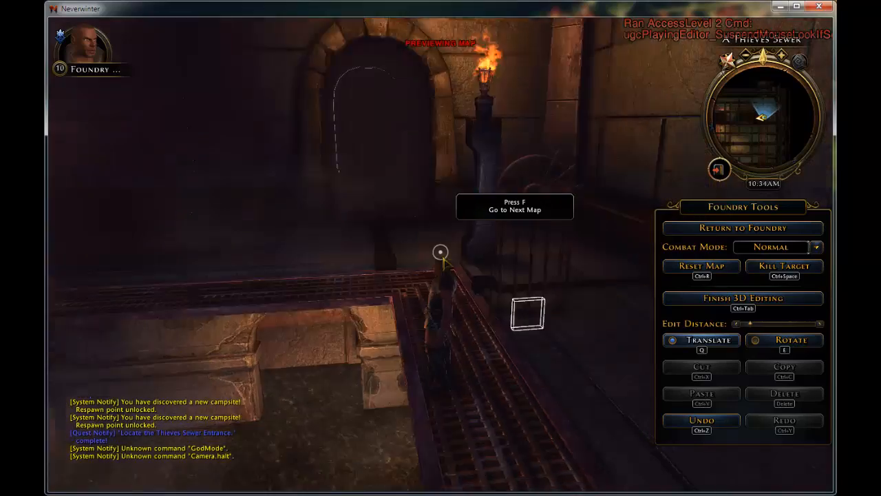
{"action": "left_click", "coordinate": [440, 252]}
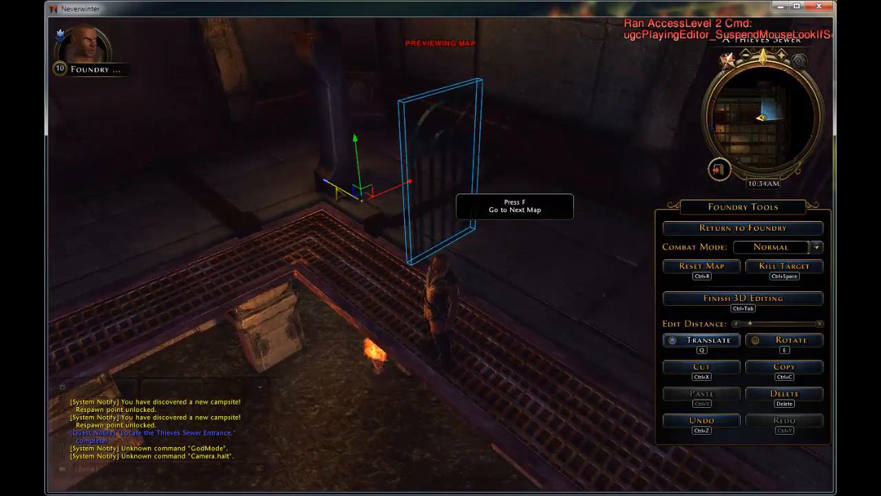
{"action": "left_click_drag", "start_coordinate": [336, 186], "coordinate": [145, 135]}
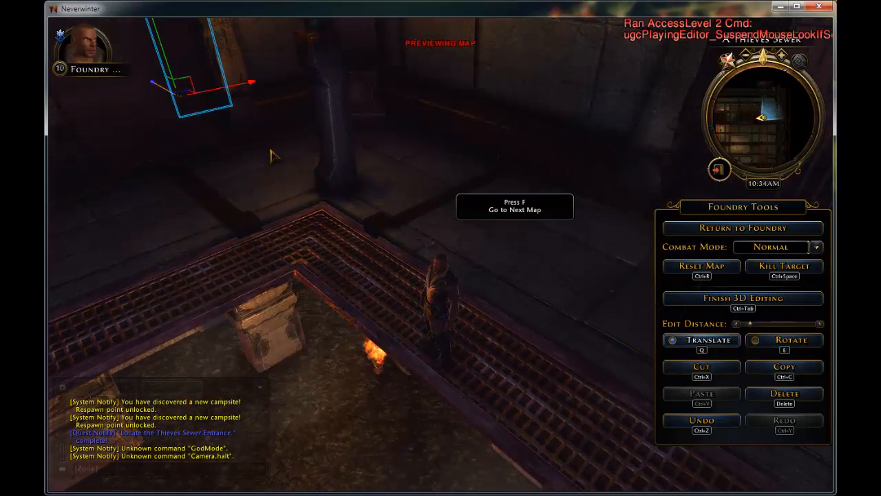
{"action": "left_click", "coordinate": [273, 155]}
Step: Shift the sewer entrance door sideways to centre it in the archway
{"action": "key", "text": "w"}
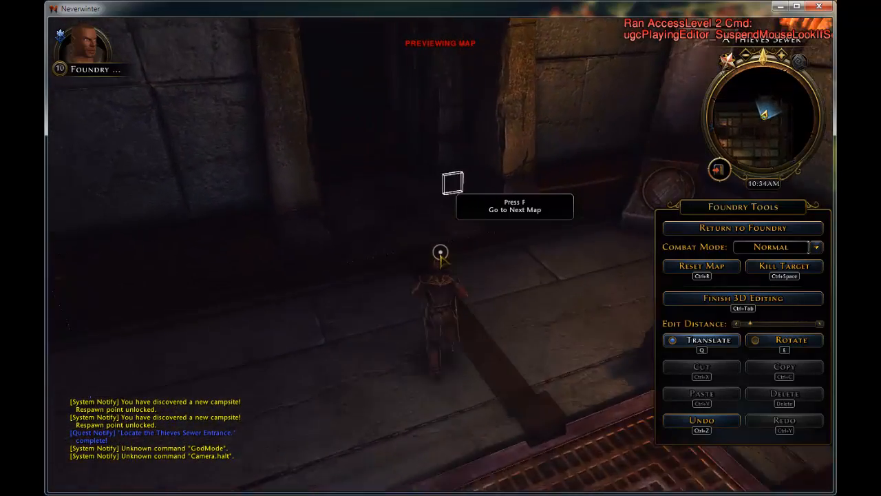
{"action": "left_click", "coordinate": [441, 253]}
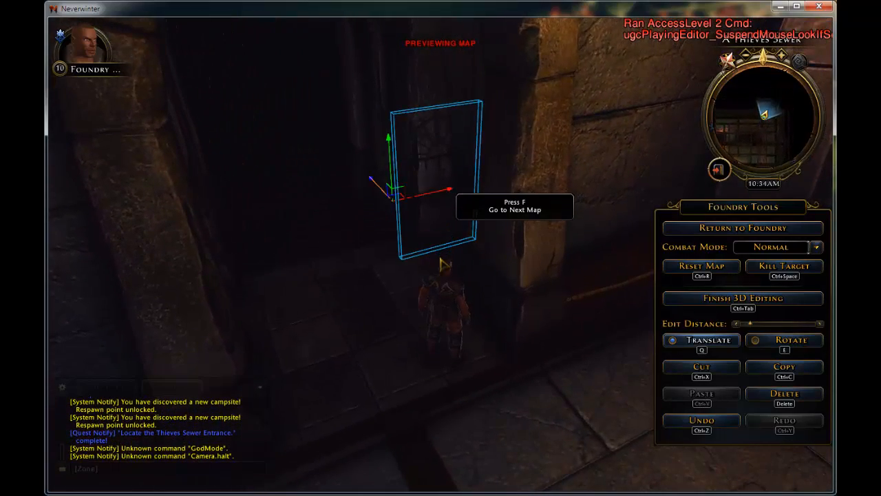
{"action": "left_click_drag", "start_coordinate": [432, 198], "coordinate": [342, 207]}
{"action": "left_click", "coordinate": [289, 219]}
Step: Raise the sewer entrance door, then lower it slightly to fit its height to the archway
{"action": "key", "text": "w"}
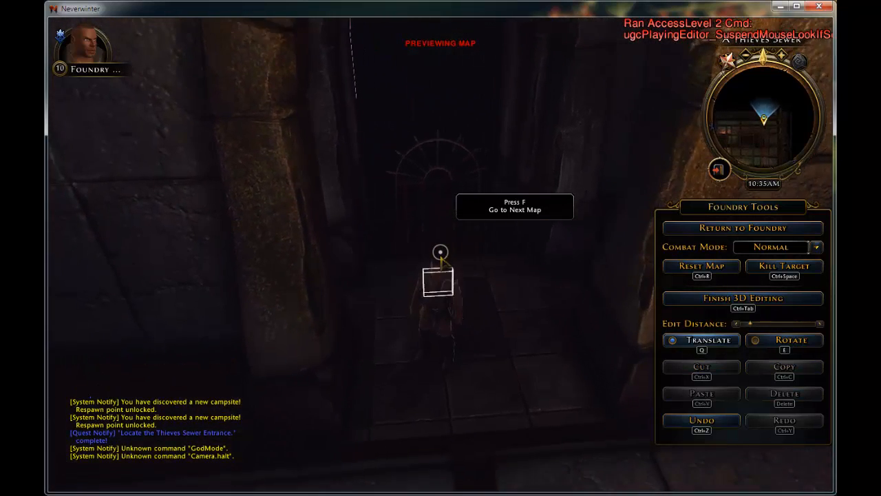
{"action": "left_click", "coordinate": [441, 252]}
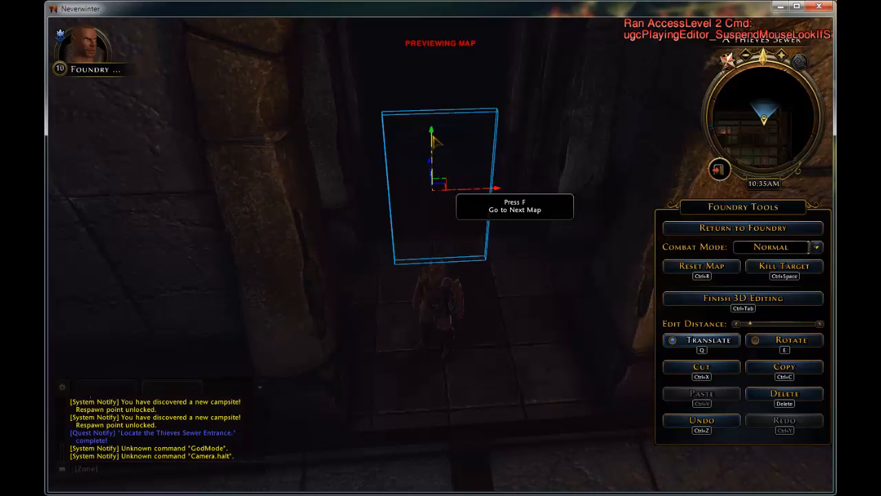
{"action": "left_click_drag", "start_coordinate": [432, 140], "coordinate": [439, 88]}
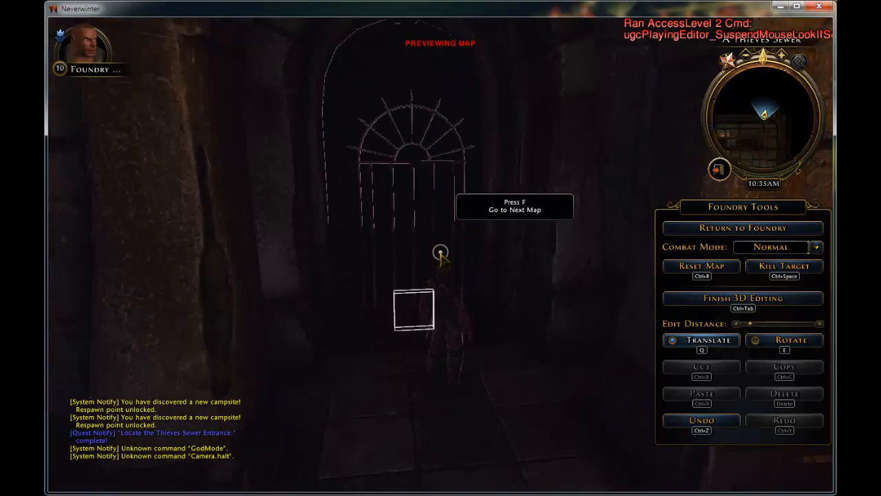
{"action": "left_click", "coordinate": [441, 254]}
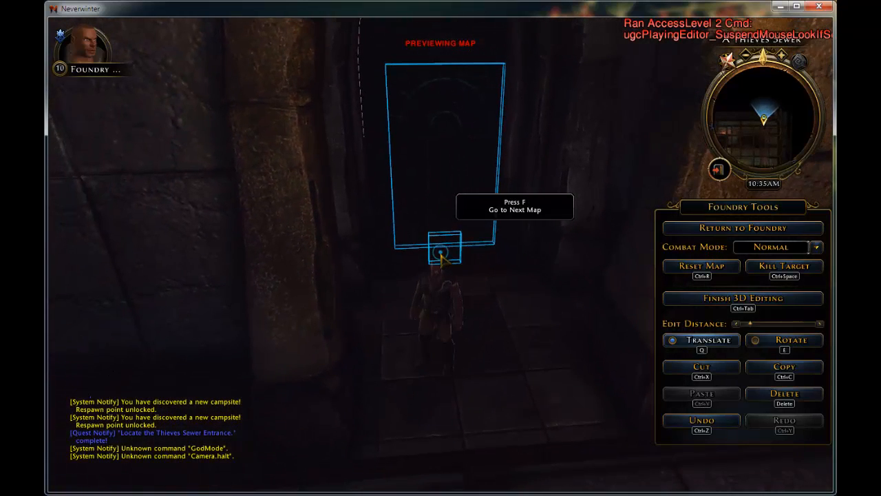
{"action": "left_click_drag", "start_coordinate": [432, 148], "coordinate": [433, 178]}
{"action": "right_click", "coordinate": [433, 178]}
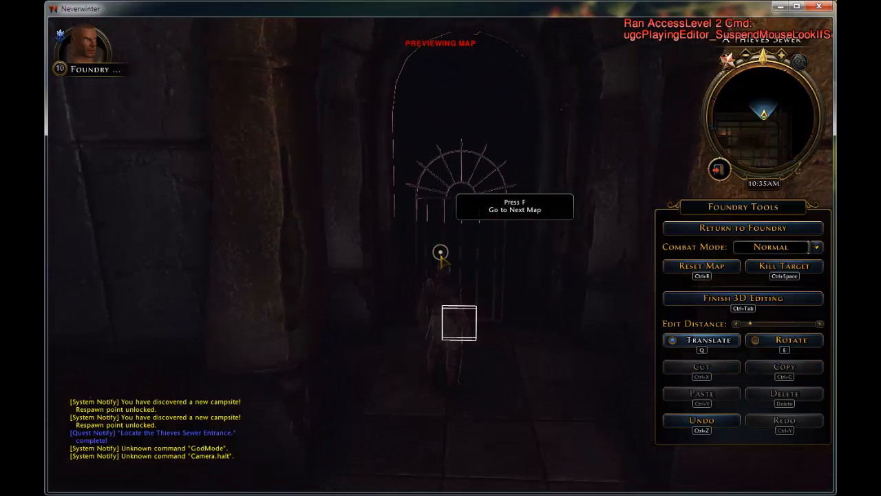
Step: Push the sewer entrance door farther back into the archway
{"action": "left_click", "coordinate": [441, 253]}
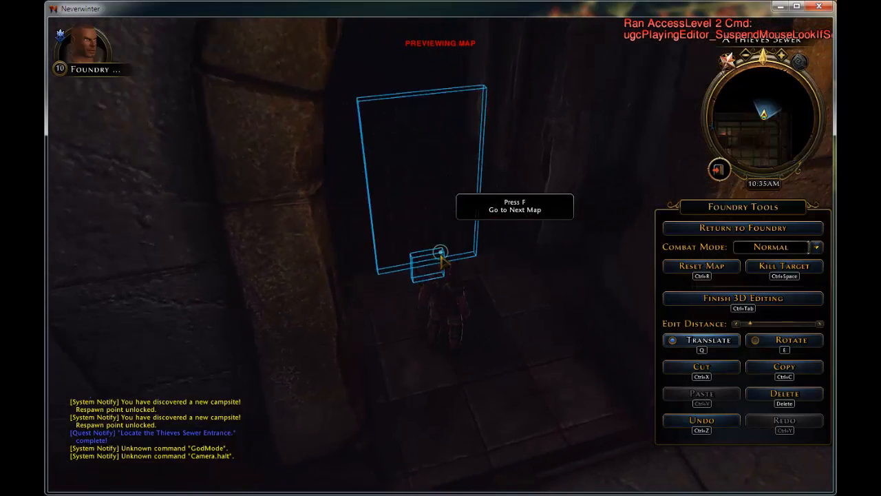
{"action": "left_click_drag", "start_coordinate": [386, 149], "coordinate": [375, 109]}
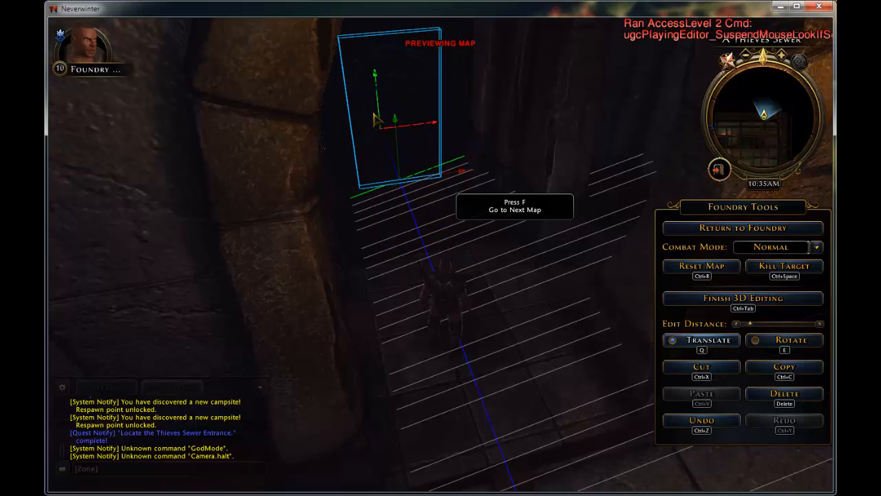
{"action": "right_click", "coordinate": [422, 198]}
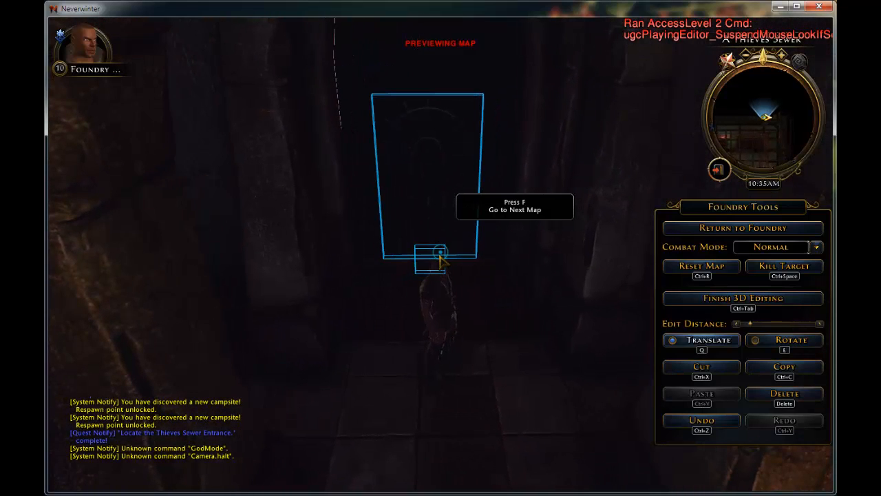
Step: Return to the Foundry editor and name the sewer entrance door north of the large room "Exit Grate to Protector's Enclave"
{"action": "key", "text": "Escape"}
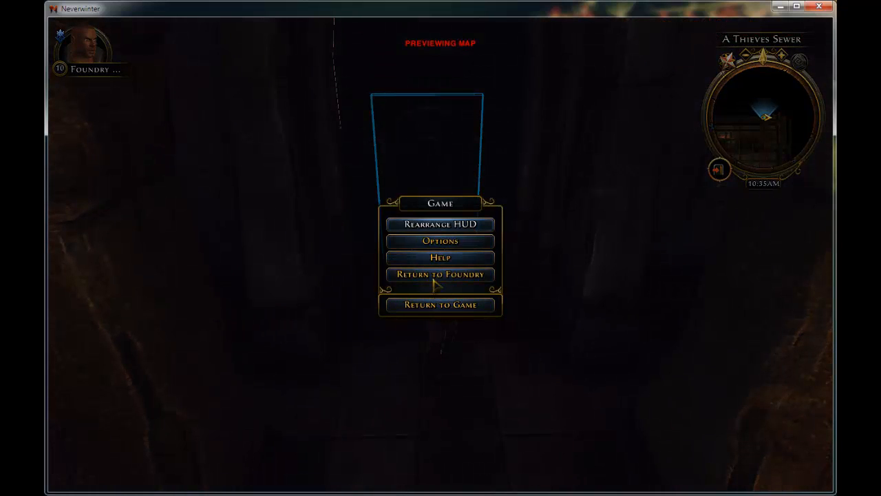
{"action": "left_click", "coordinate": [438, 275]}
{"action": "left_click", "coordinate": [462, 278]}
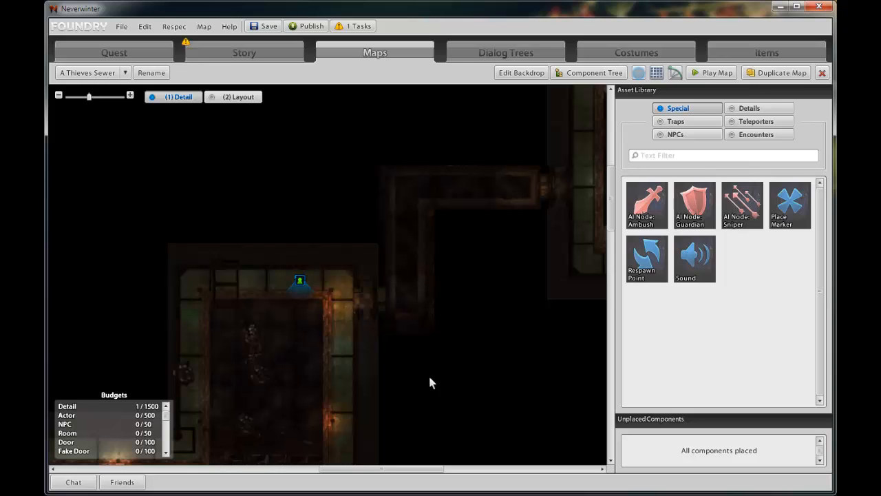
{"action": "left_click_drag", "start_coordinate": [509, 288], "coordinate": [186, 462]}
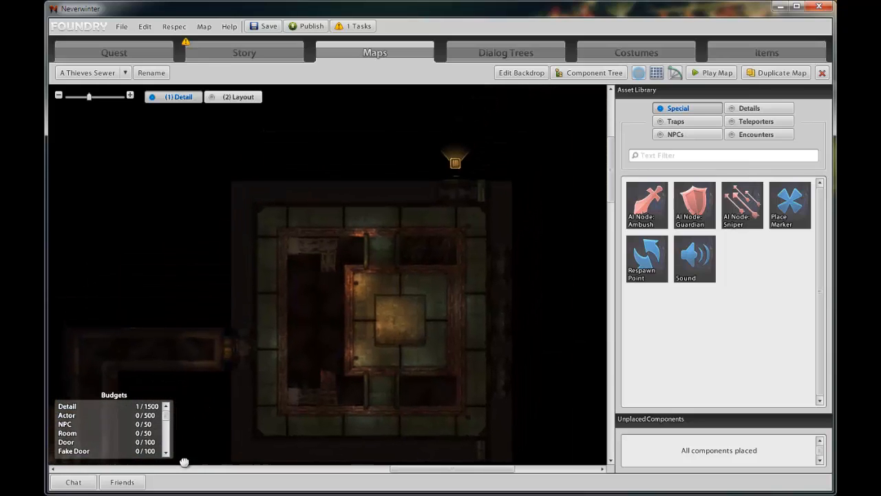
{"action": "left_click", "coordinate": [453, 175]}
{"action": "left_click", "coordinate": [348, 195]}
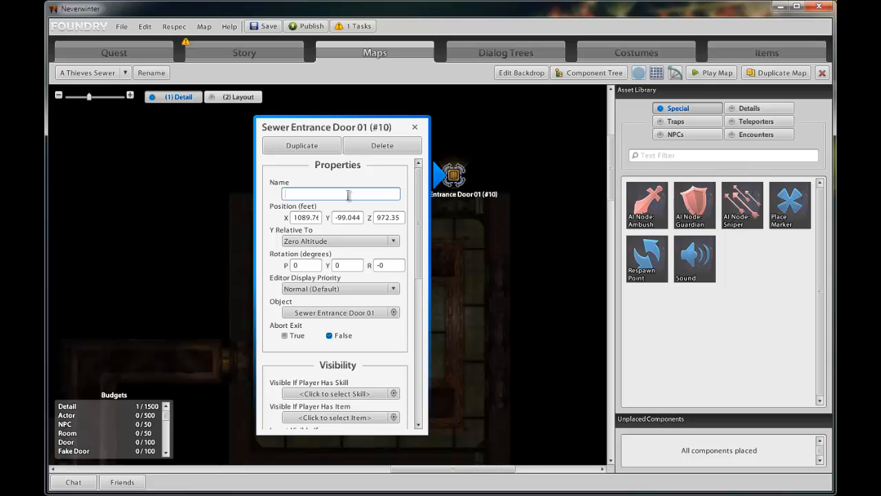
{"action": "type", "text": "Exit Grate to "}
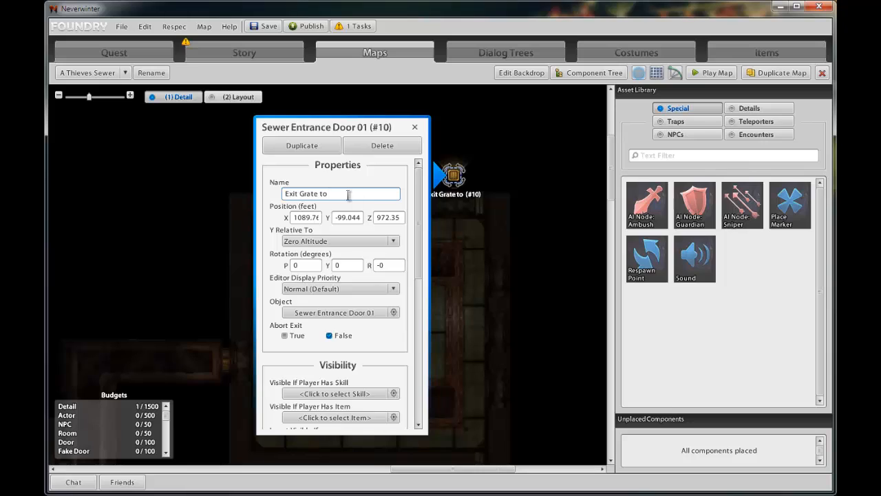
{"action": "type", "text": "t"}
{"action": "key", "text": "BackSpace"}
{"action": "type", "text": "Protector's Enclave"}
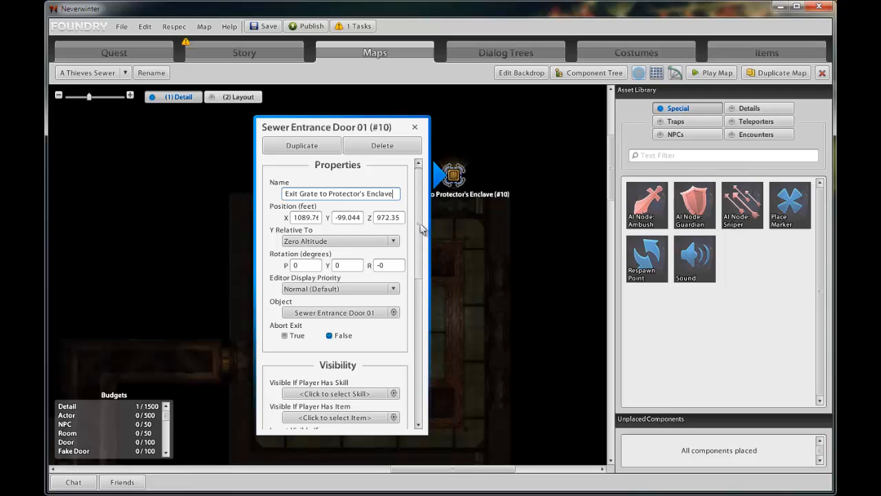
Step: Make the exit grate visible only if the player has the Special Fancy Ring item
{"action": "left_click", "coordinate": [394, 418]}
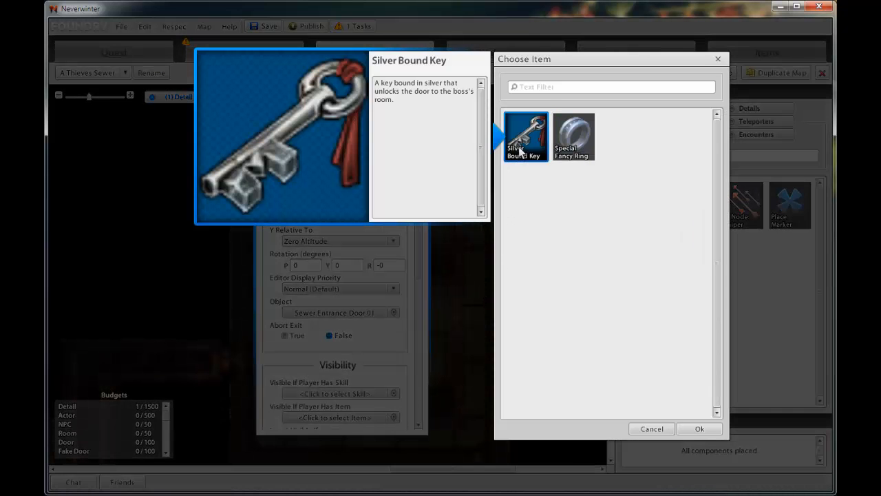
{"action": "left_click", "coordinate": [573, 145]}
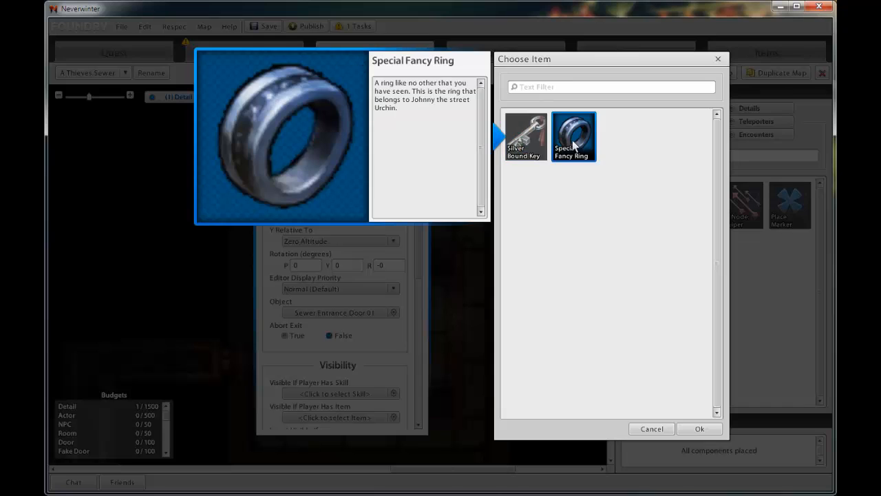
{"action": "left_click", "coordinate": [699, 428]}
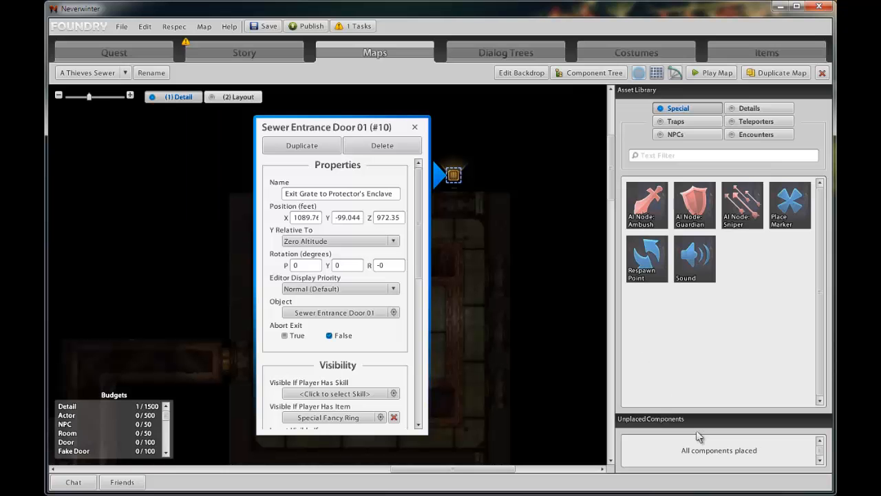
{"action": "left_click", "coordinate": [415, 128]}
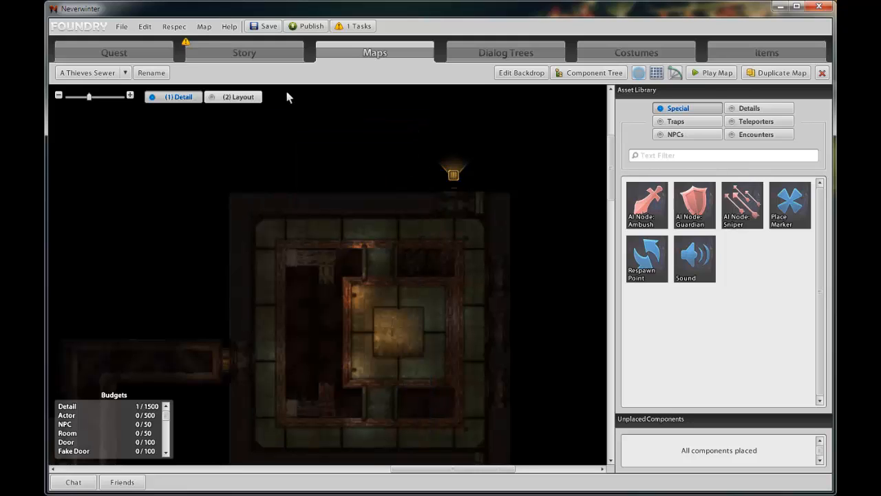
Step: In the story, set the quest text of the map transition leaving the sewer to "Exit to the Protector's Enclave."
{"action": "left_click", "coordinate": [244, 52]}
{"action": "left_click", "coordinate": [395, 297]}
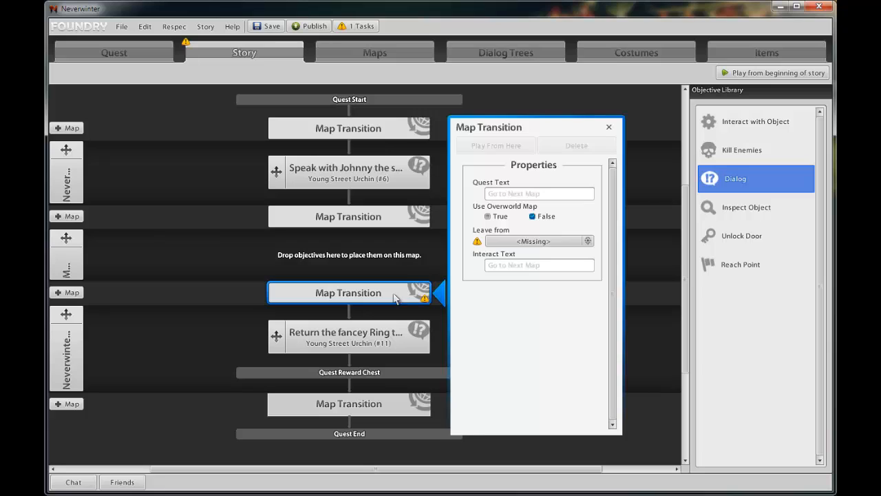
{"action": "left_click", "coordinate": [556, 193]}
{"action": "type", "text": "Exit to the Protectors Enclave."}
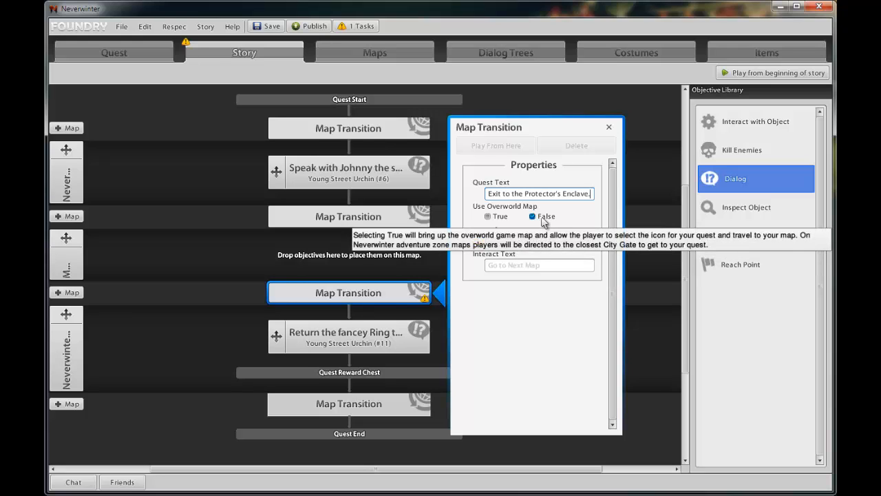
Step: Set that transition to leave from the Exit Grate to Protector's Enclave in A Thieves Sewer and save the project
{"action": "left_click", "coordinate": [588, 245]}
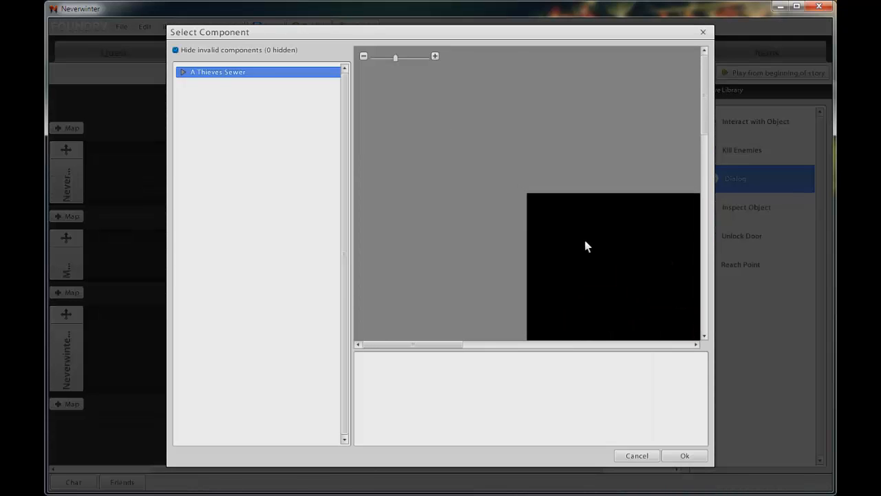
{"action": "left_click", "coordinate": [182, 73]}
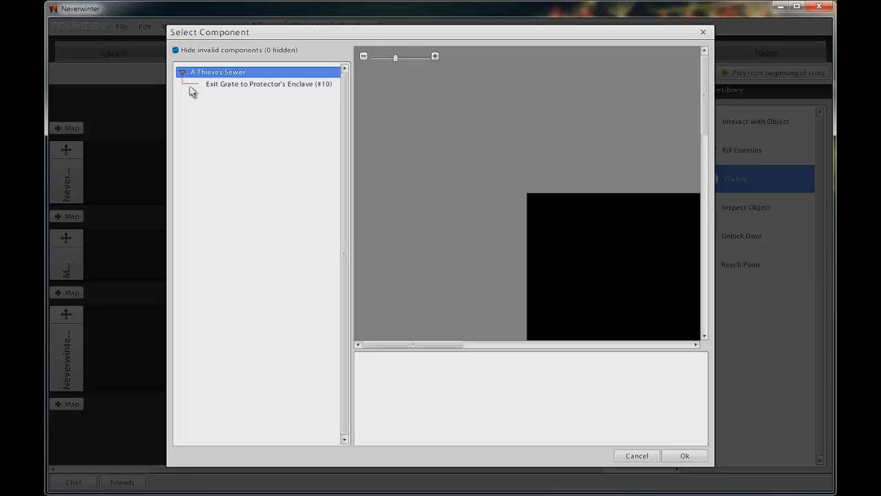
{"action": "left_click", "coordinate": [236, 84]}
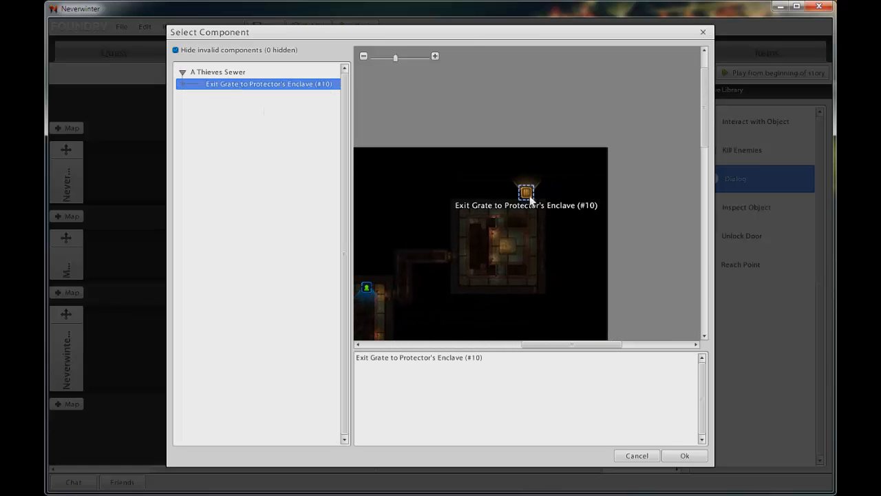
{"action": "left_click", "coordinate": [684, 459]}
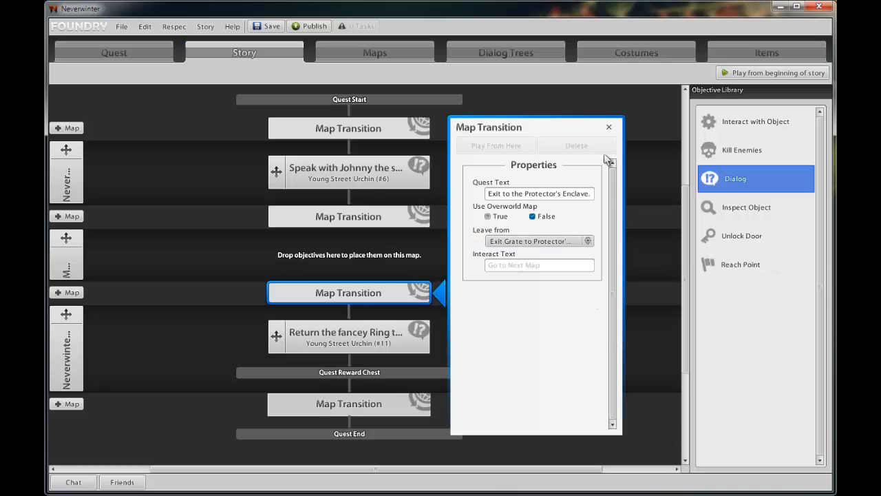
{"action": "left_click", "coordinate": [608, 127]}
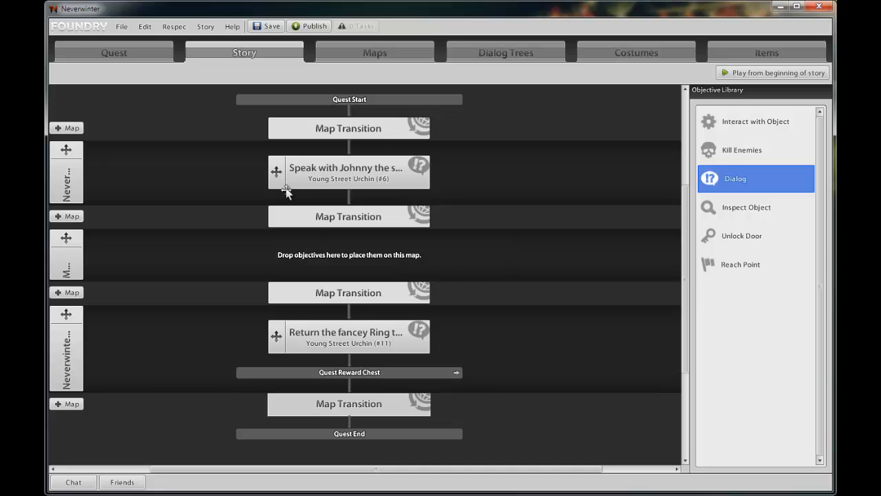
{"action": "left_click", "coordinate": [266, 26]}
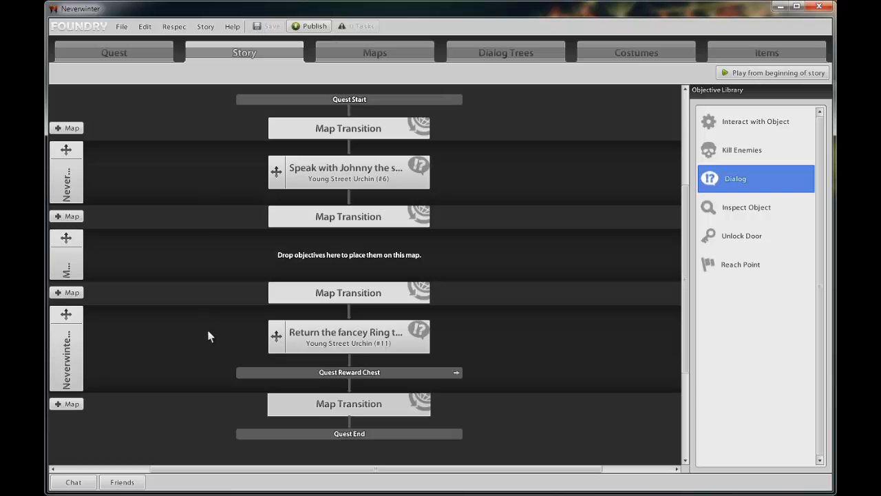